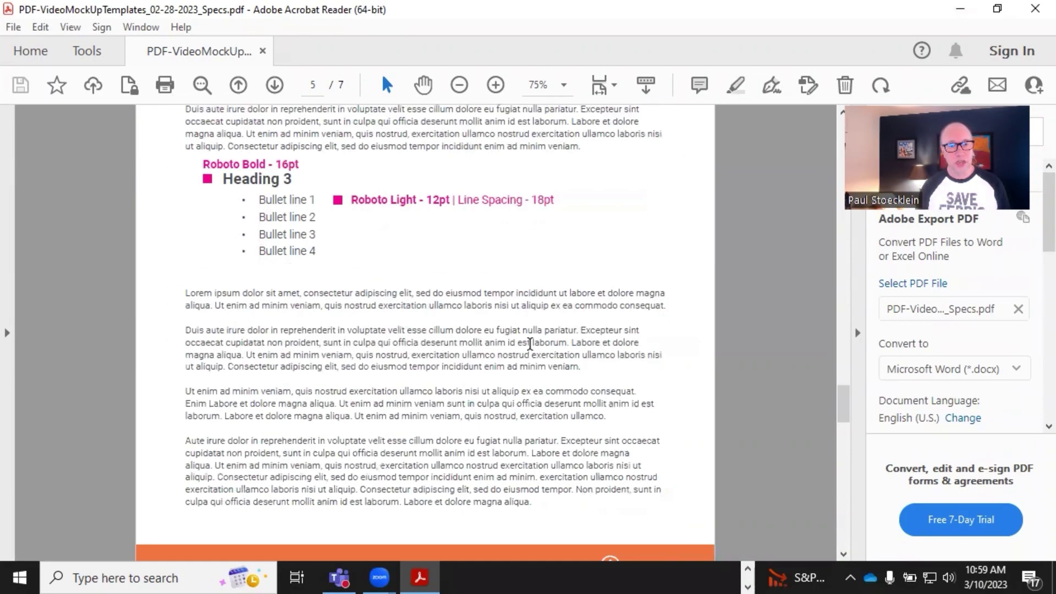
{"action": "scroll", "coordinate": [530, 344], "scroll_direction": "down", "scroll_amount": 10}
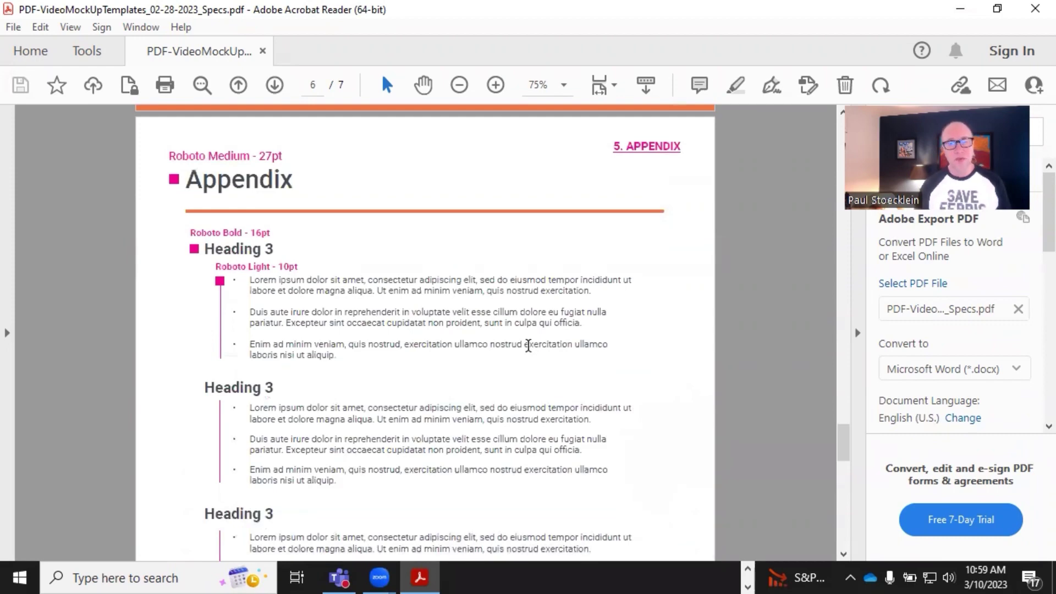
Scroll through the PDF mockup to review the Appendix page design
{"action": "scroll", "coordinate": [508, 339], "scroll_direction": "up", "scroll_amount": 1}
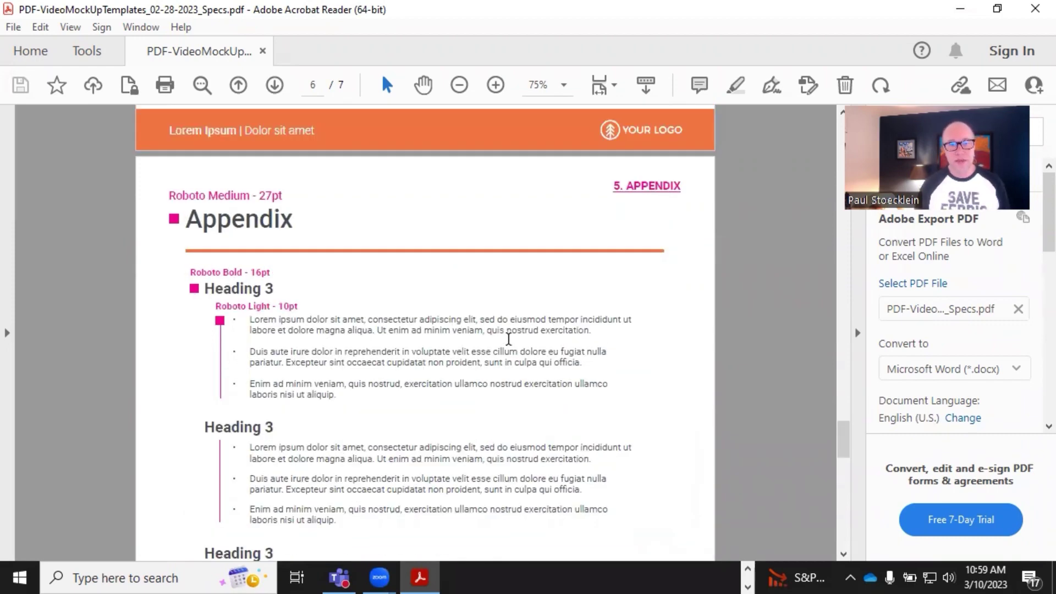
{"action": "scroll", "coordinate": [508, 339], "scroll_direction": "down", "scroll_amount": 1}
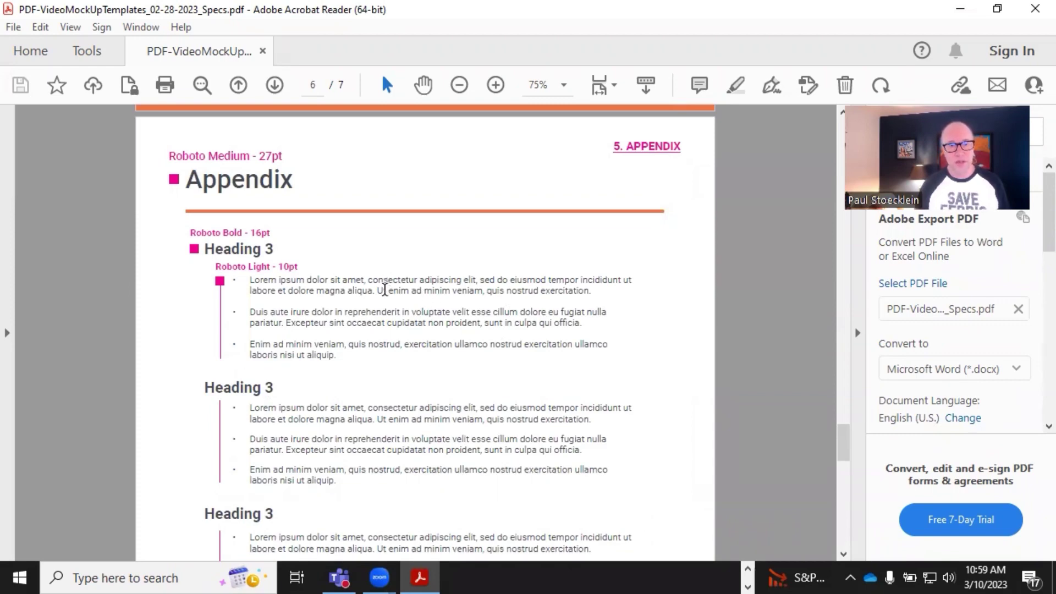
{"action": "scroll", "coordinate": [404, 278], "scroll_direction": "down", "scroll_amount": 6}
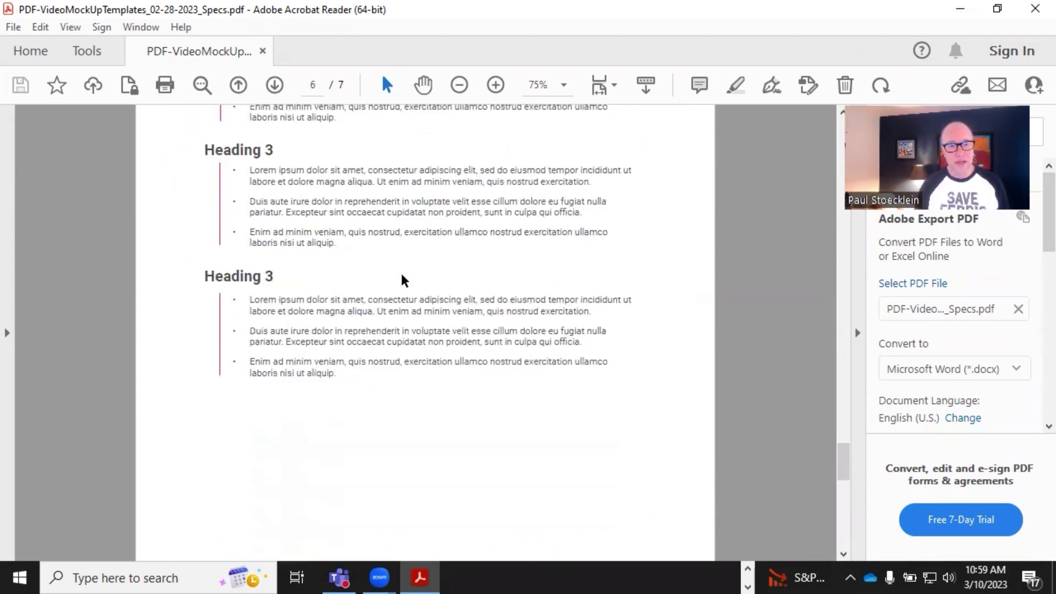
{"action": "scroll", "coordinate": [404, 280], "scroll_direction": "down", "scroll_amount": 5}
{"action": "scroll", "coordinate": [402, 275], "scroll_direction": "up", "scroll_amount": 6}
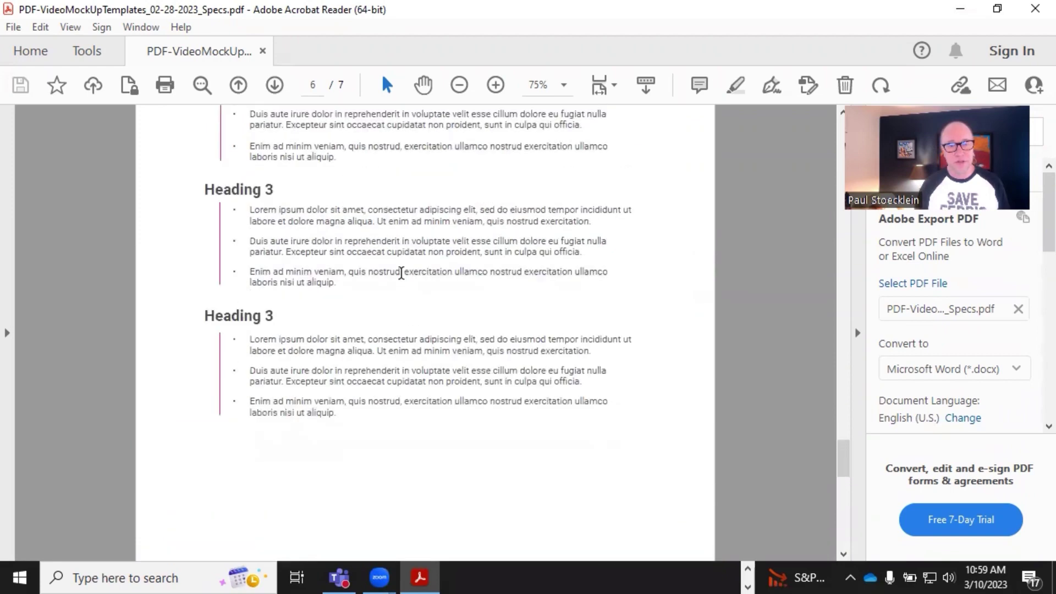
{"action": "scroll", "coordinate": [401, 273], "scroll_direction": "up", "scroll_amount": 5}
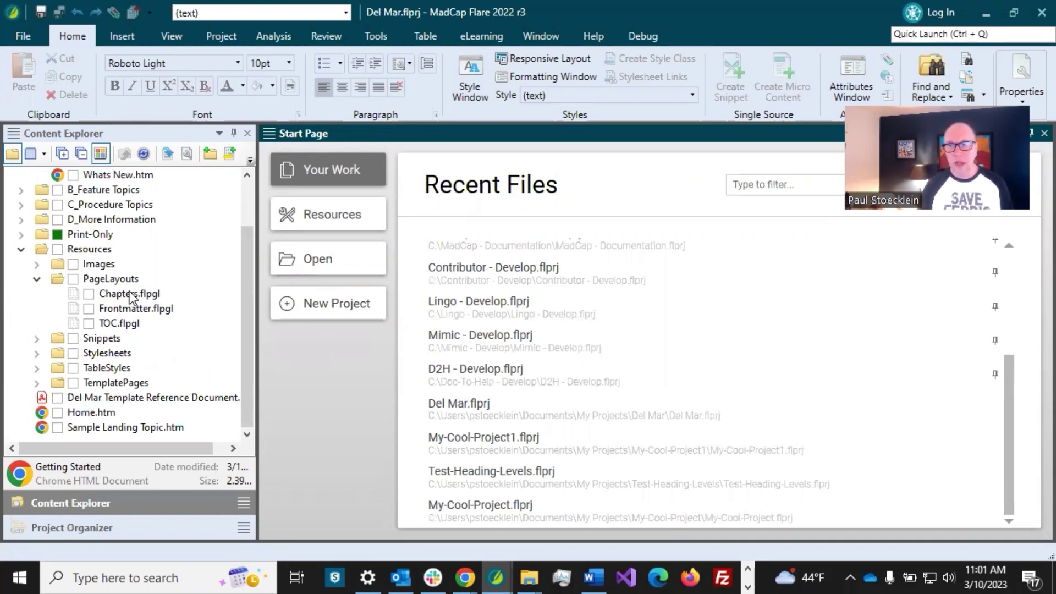
Duplicate Chapters.flpgl, rename the copy Appendix.flpgl, and open it in the Page Layout Editor
{"action": "left_click", "coordinate": [131, 294]}
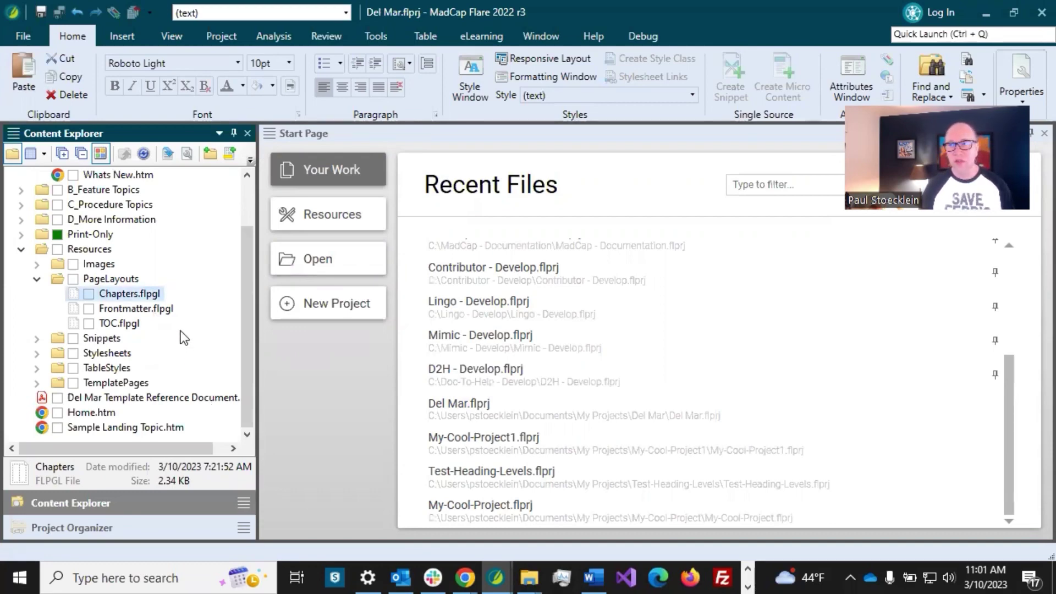
{"action": "key", "text": "ctrl+v"}
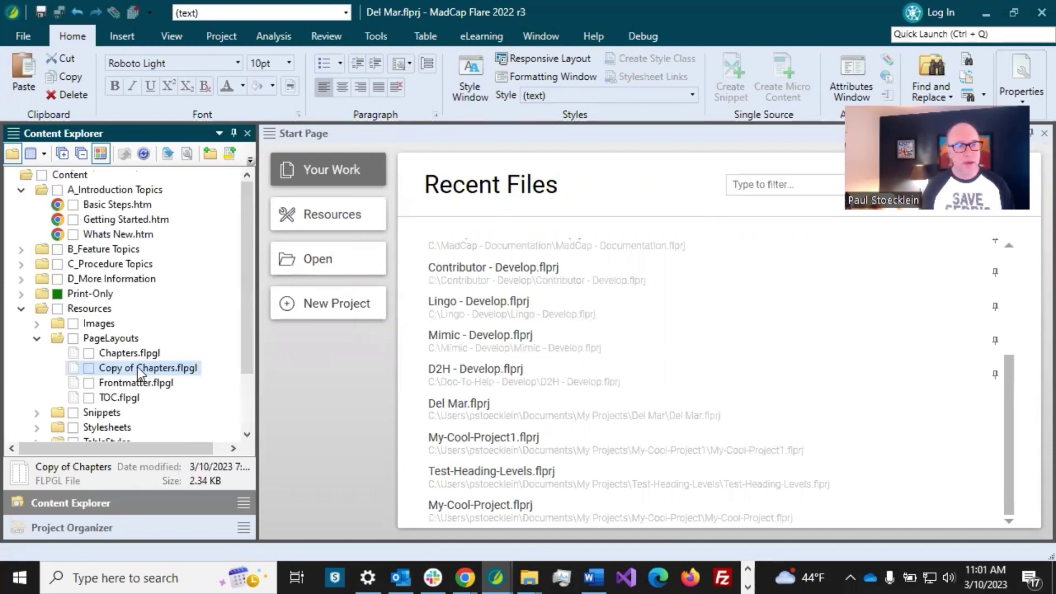
{"action": "left_click", "coordinate": [138, 367]}
{"action": "type", "text": "Appendi"}
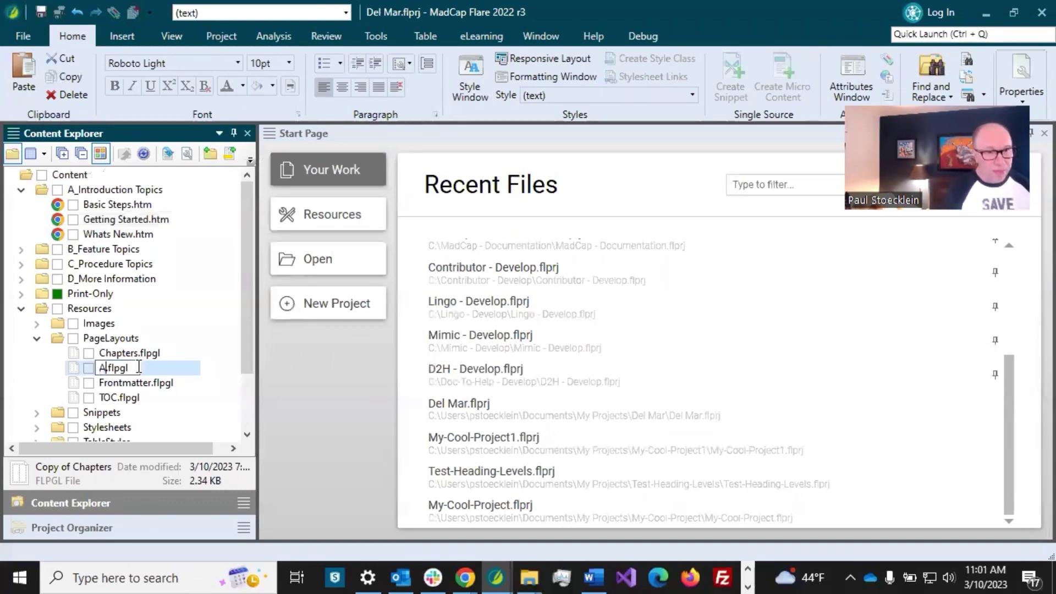
{"action": "type", "text": "x"}
{"action": "key", "text": "Return"}
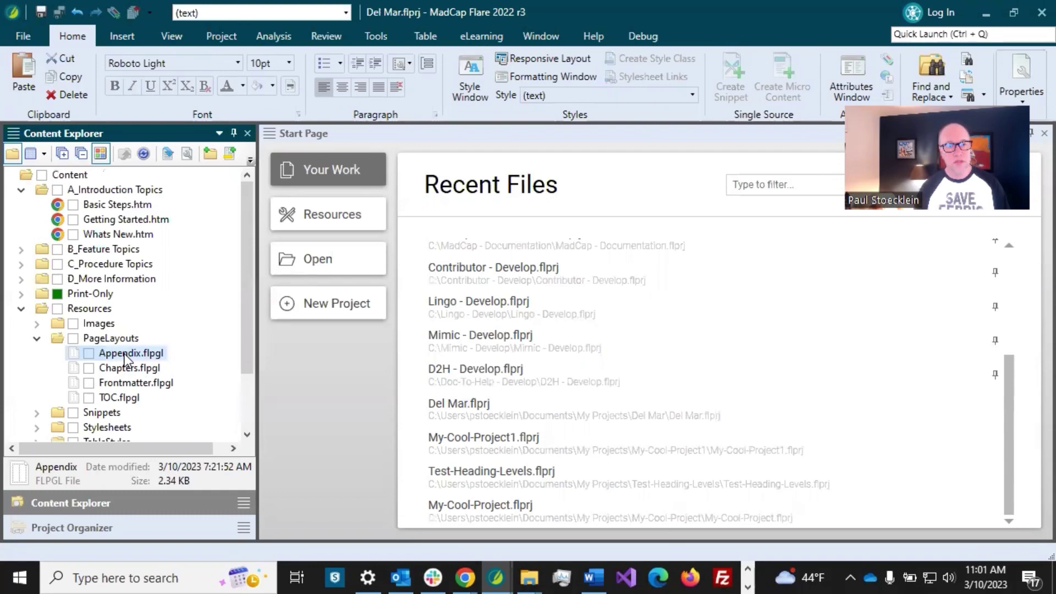
{"action": "double_click", "coordinate": [125, 358]}
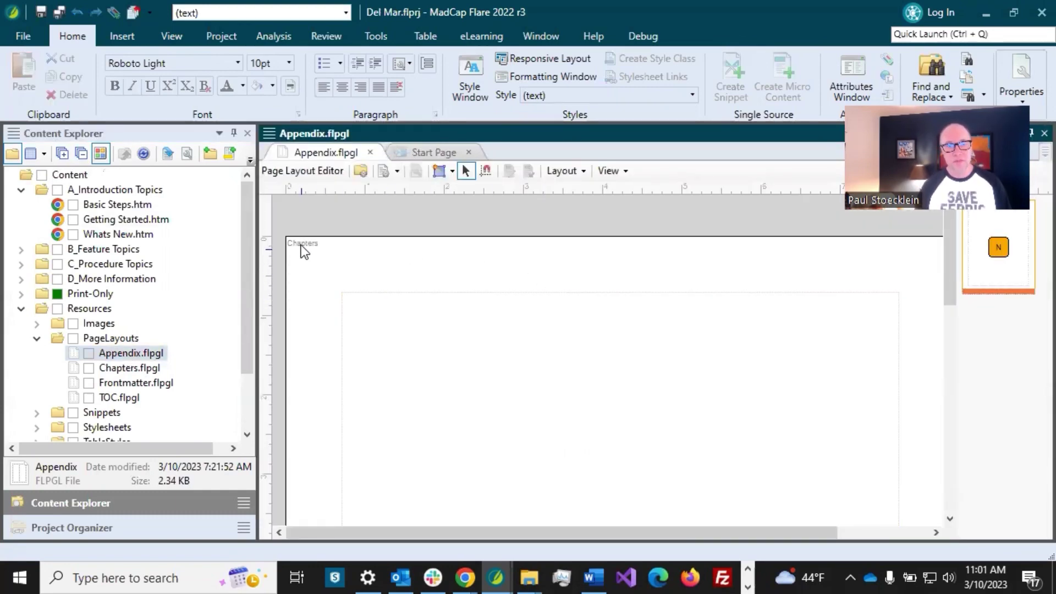
Change the layout's Page Name from Chapters to Appendix in Page Properties
{"action": "double_click", "coordinate": [316, 255]}
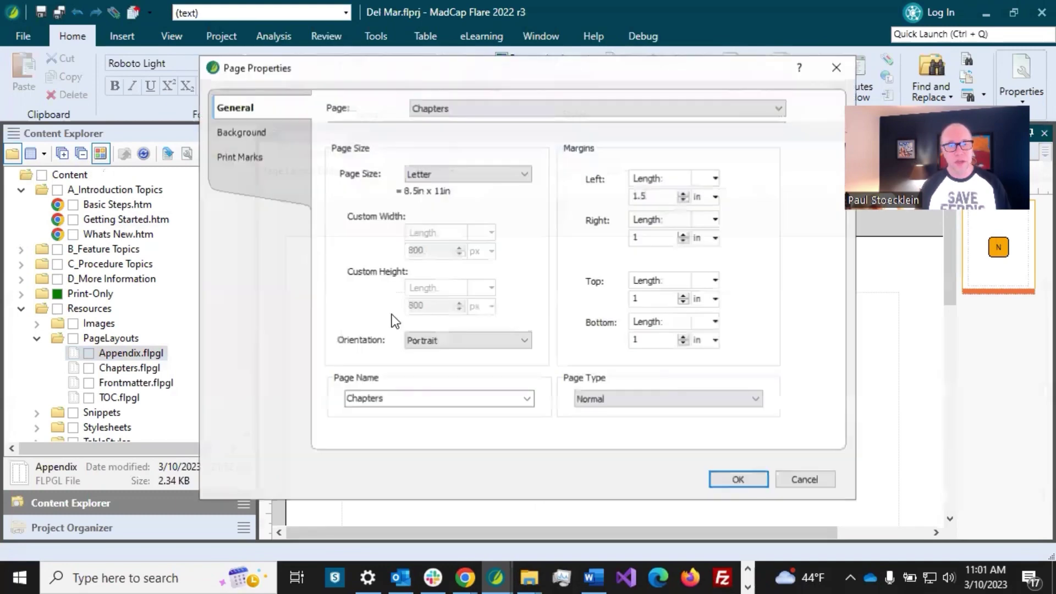
{"action": "double_click", "coordinate": [398, 400]}
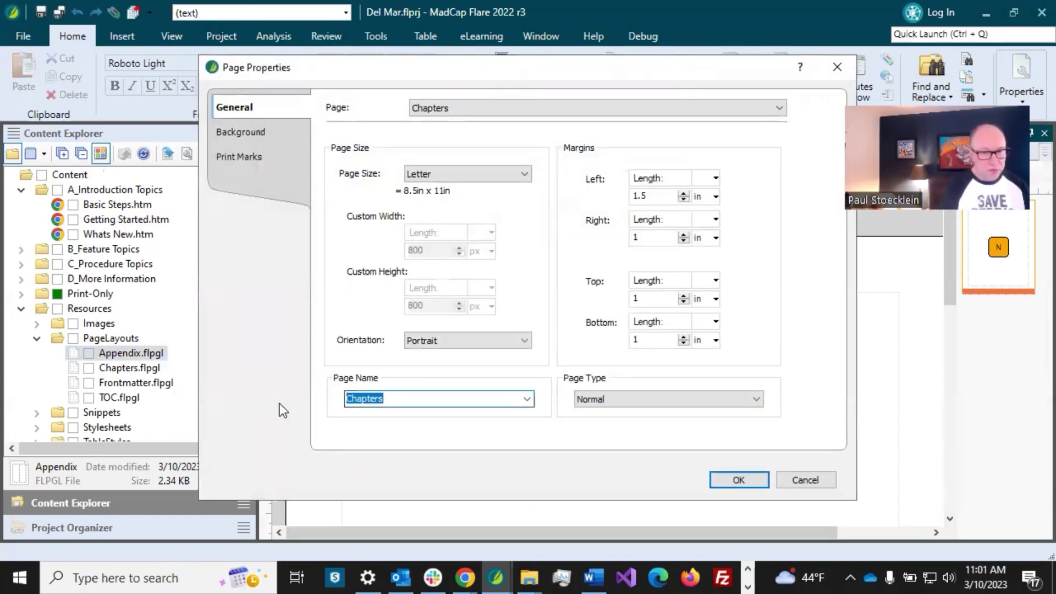
{"action": "type", "text": "Appendix"}
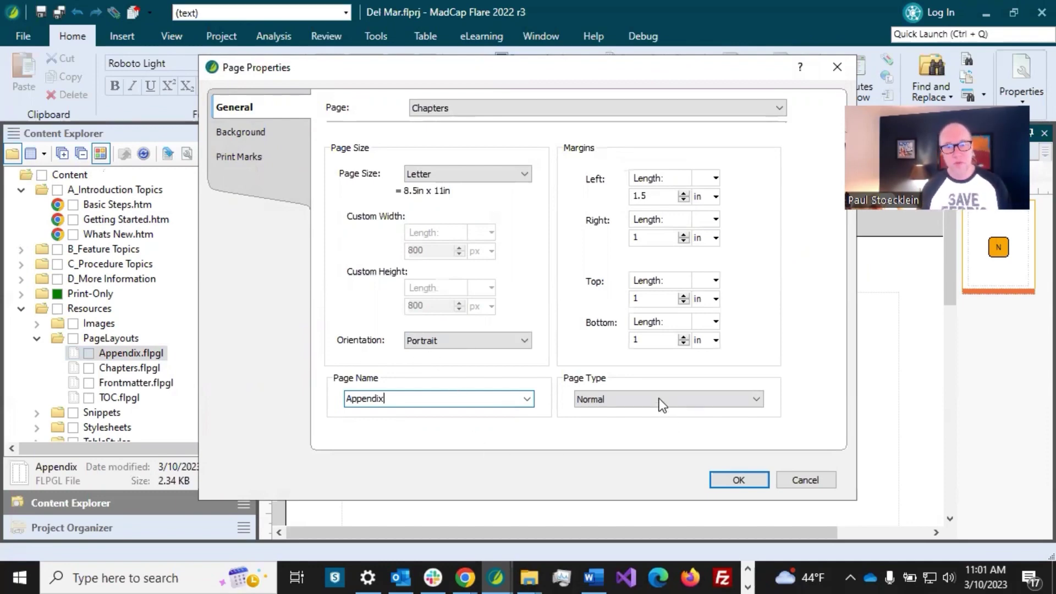
{"action": "left_click", "coordinate": [736, 483]}
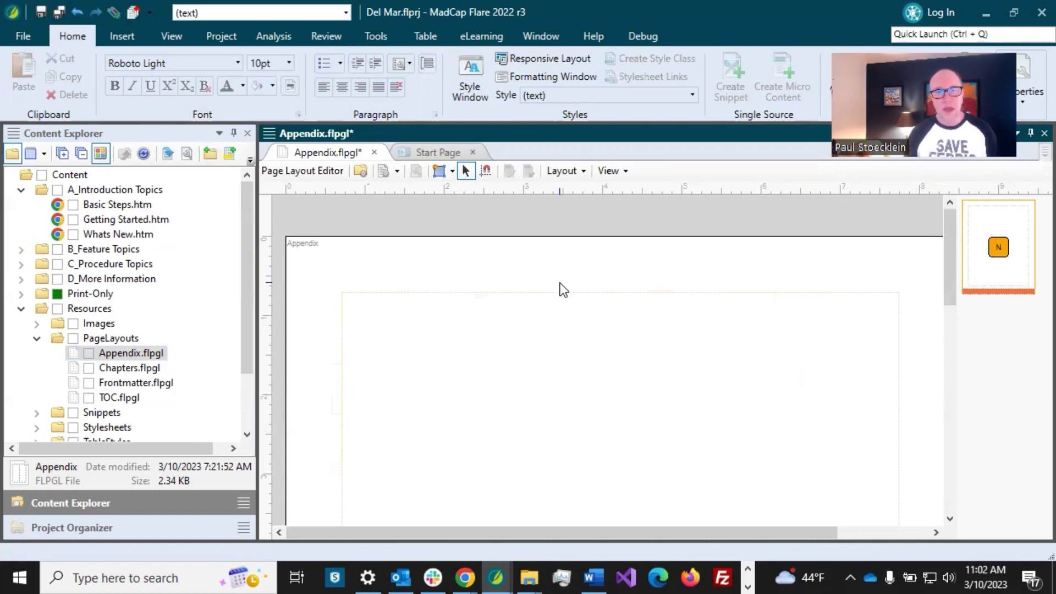
Fit the Appendix layout to the editor width and select the orange footer frame
{"action": "left_click", "coordinate": [629, 171]}
{"action": "left_click", "coordinate": [625, 392]}
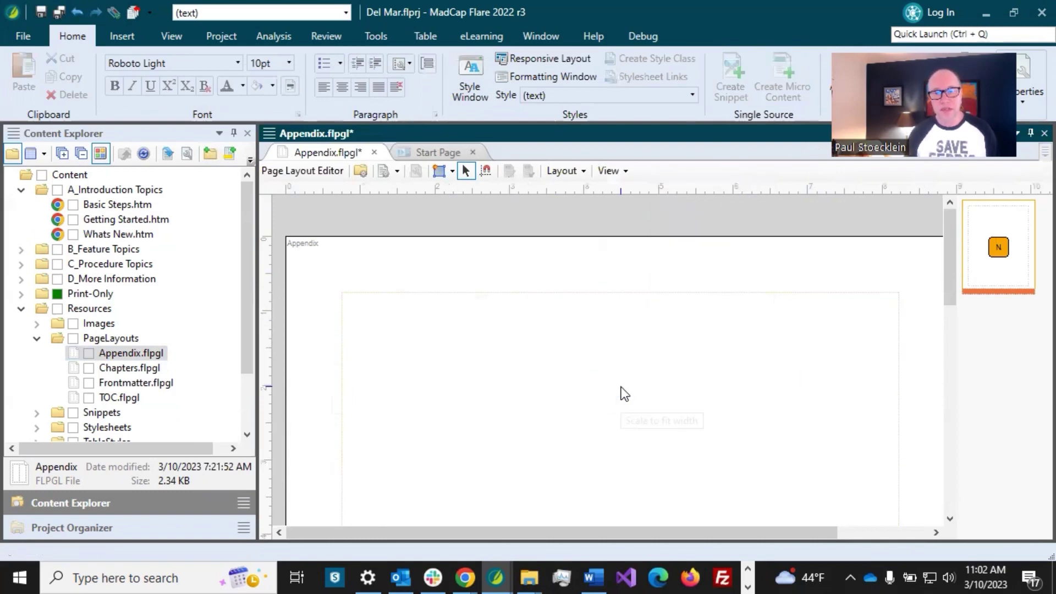
{"action": "scroll", "coordinate": [612, 350], "scroll_direction": "down", "scroll_amount": 5}
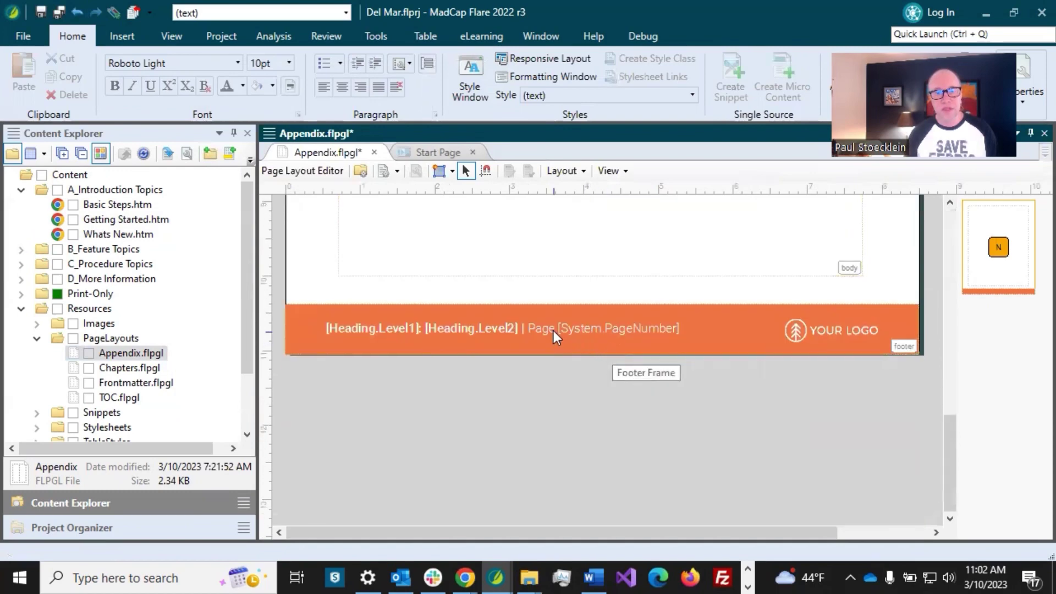
{"action": "left_click", "coordinate": [554, 331]}
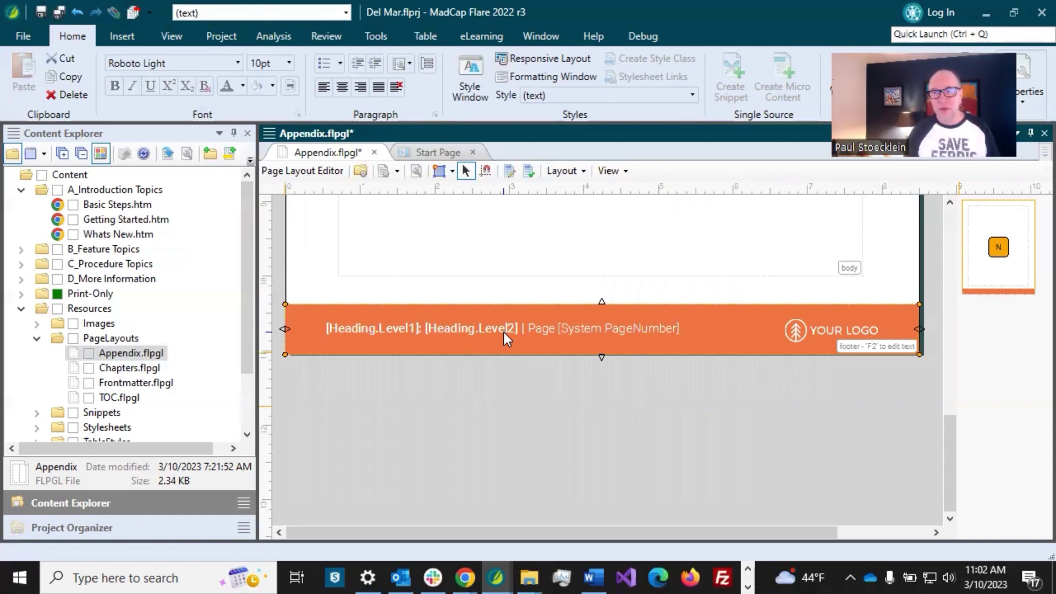
Delete the Heading.Level2 variable and its separator from the footer, then save all
{"action": "double_click", "coordinate": [461, 327]}
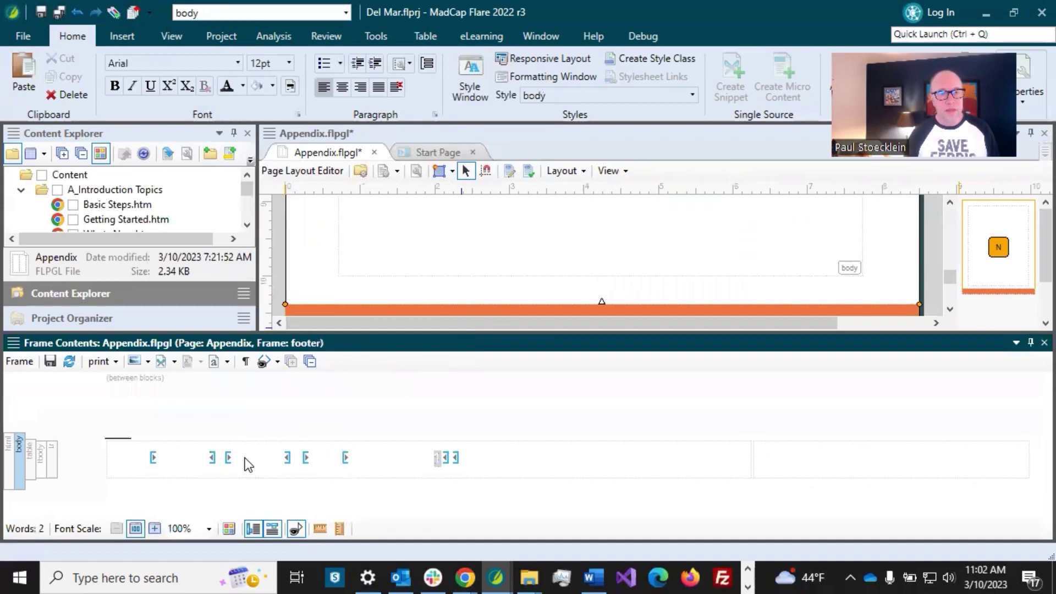
{"action": "right_click", "coordinate": [248, 458]}
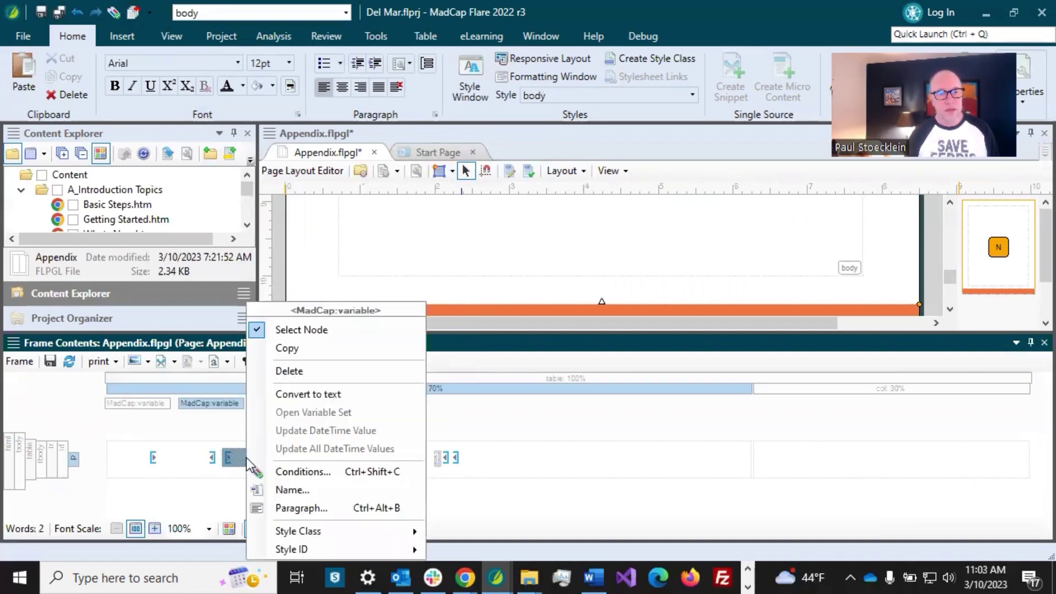
{"action": "left_click", "coordinate": [299, 368]}
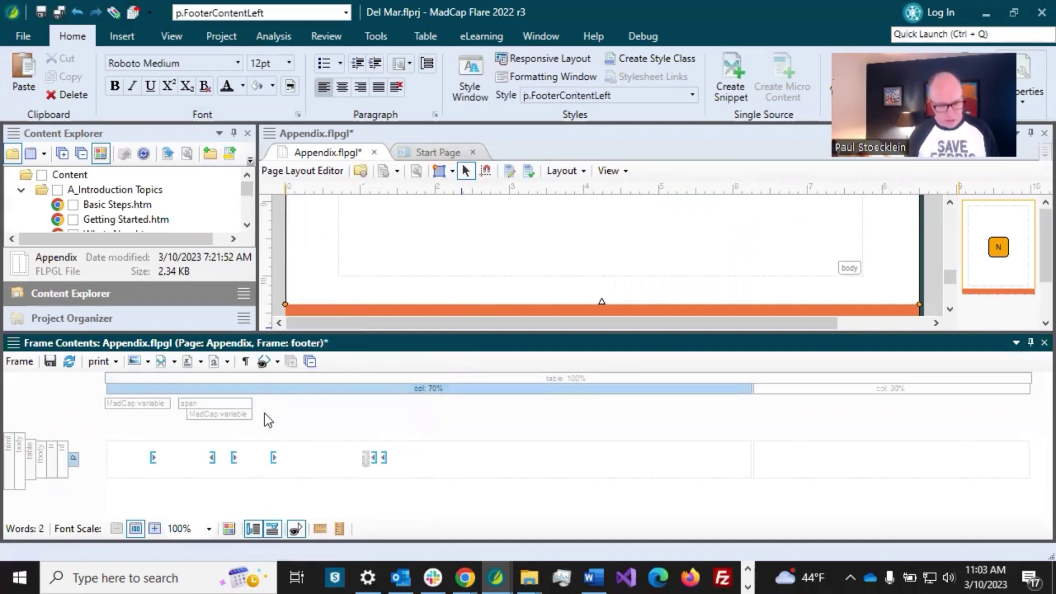
{"action": "key", "text": "BackSpace"}
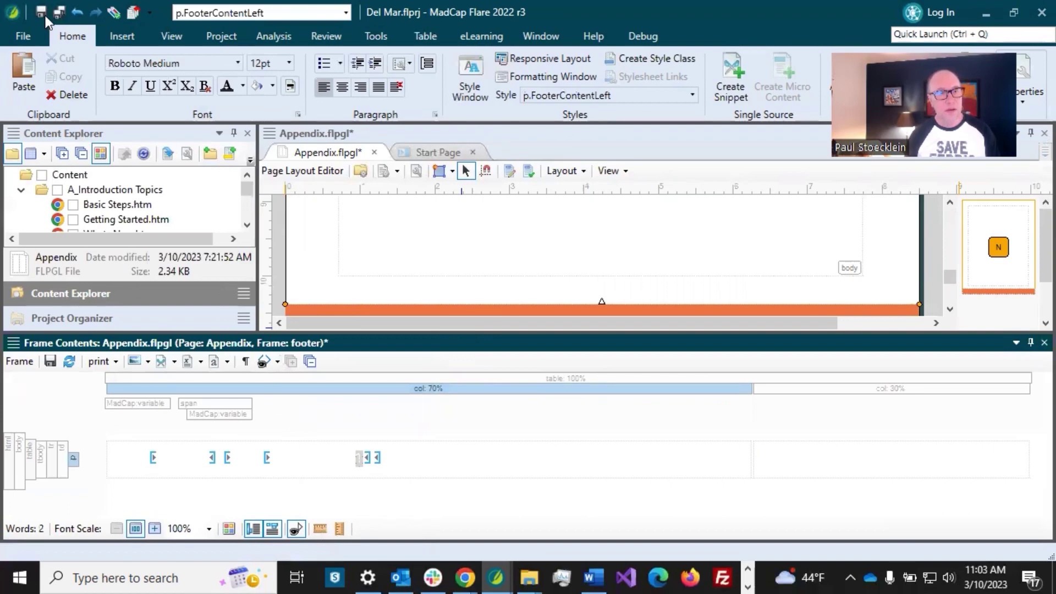
{"action": "left_click", "coordinate": [58, 13]}
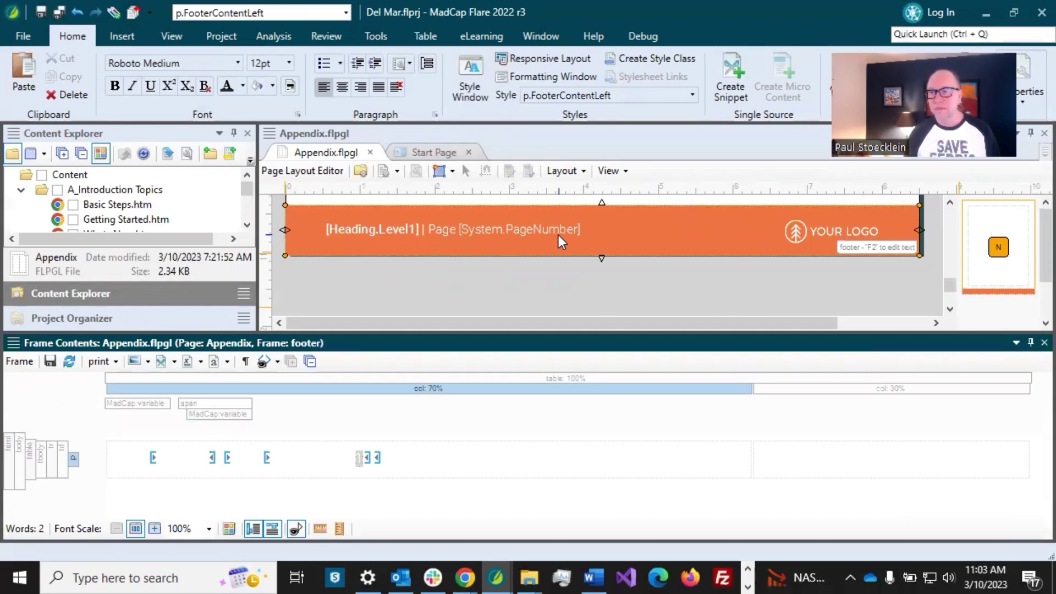
Close the footer editor and paste a duplicate of Appendix.flpgl in PageLayouts
{"action": "left_click", "coordinate": [1031, 345]}
{"action": "scroll", "coordinate": [499, 258], "scroll_direction": "up", "scroll_amount": 5}
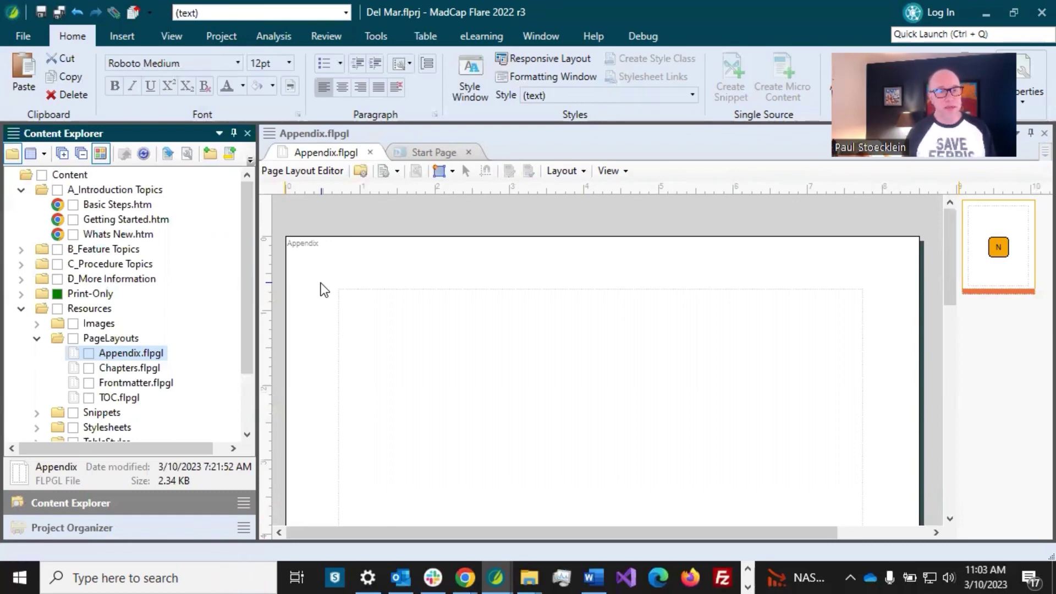
{"action": "left_click", "coordinate": [120, 339]}
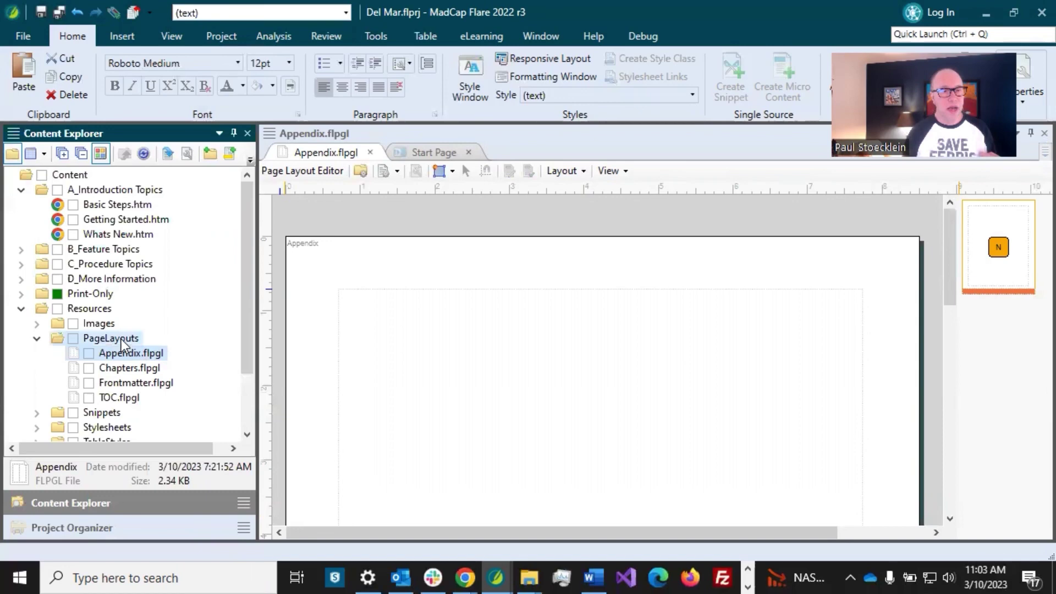
{"action": "left_click", "coordinate": [128, 354]}
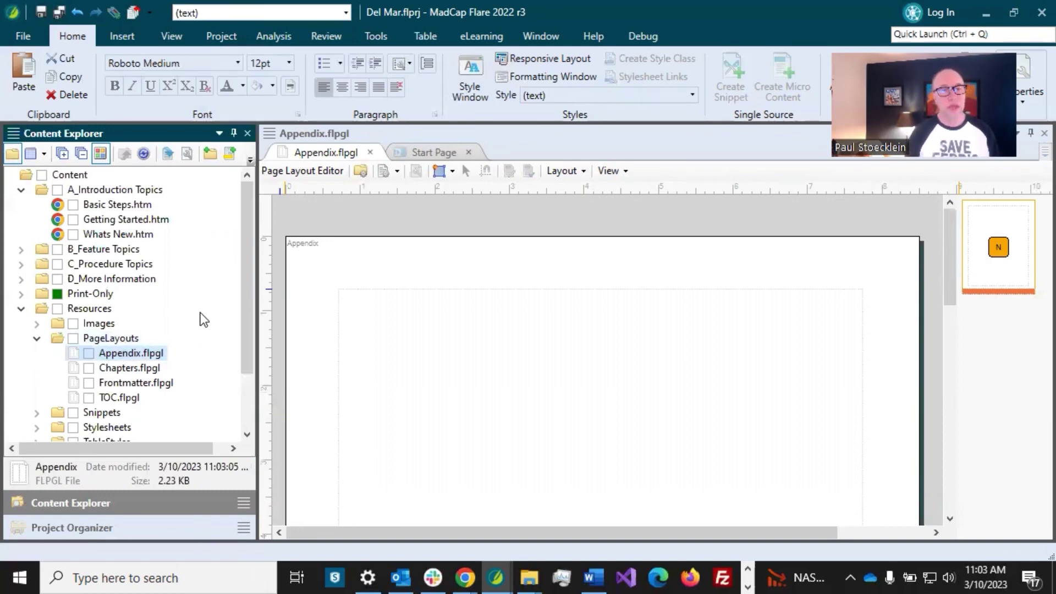
{"action": "key", "text": "ctrl+v"}
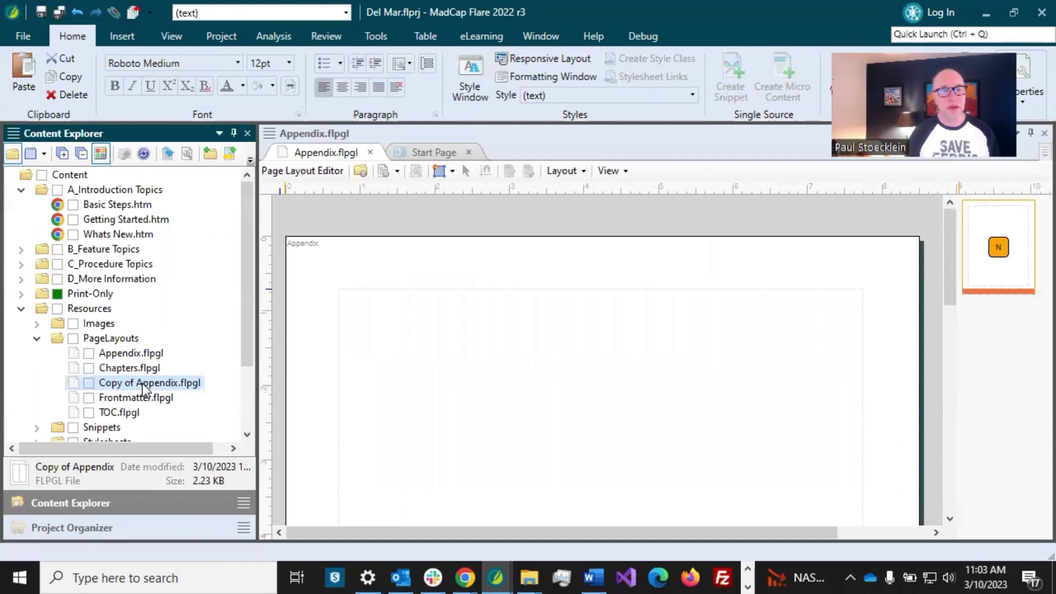
Rename the copy from 'Copy of Appendix' to Appendix-Landscape.flpgl
{"action": "left_click", "coordinate": [143, 384]}
{"action": "left_click_drag", "start_coordinate": [136, 384], "coordinate": [77, 385]}
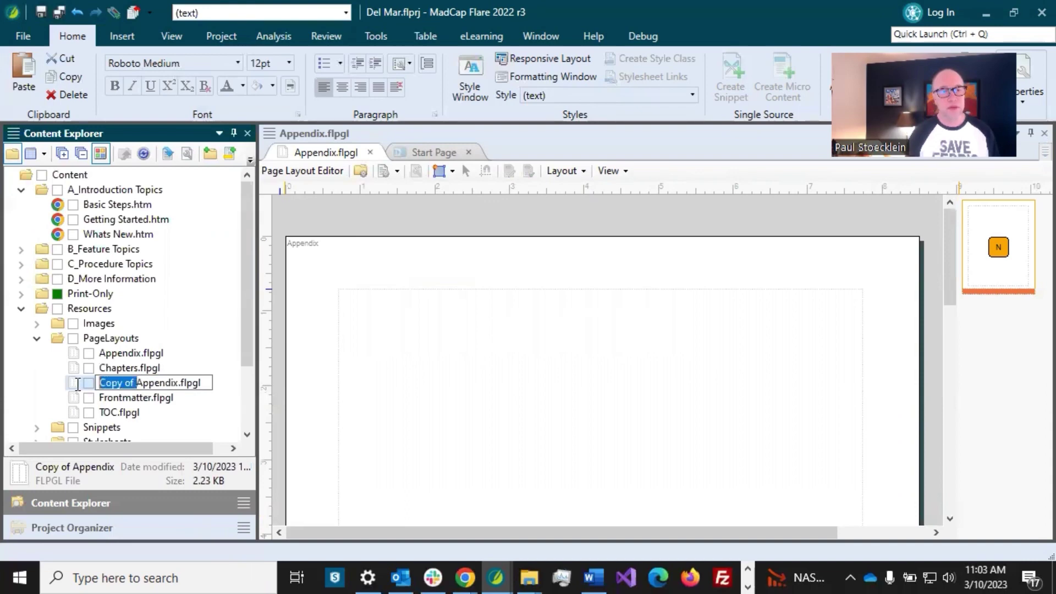
{"action": "key", "text": "Delete"}
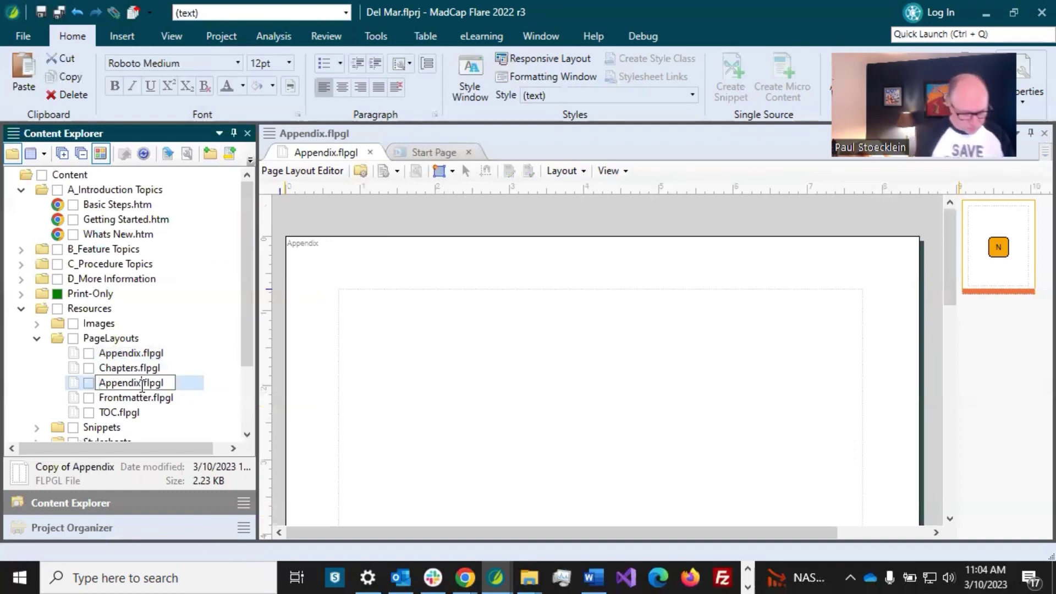
{"action": "type", "text": "_Lan"}
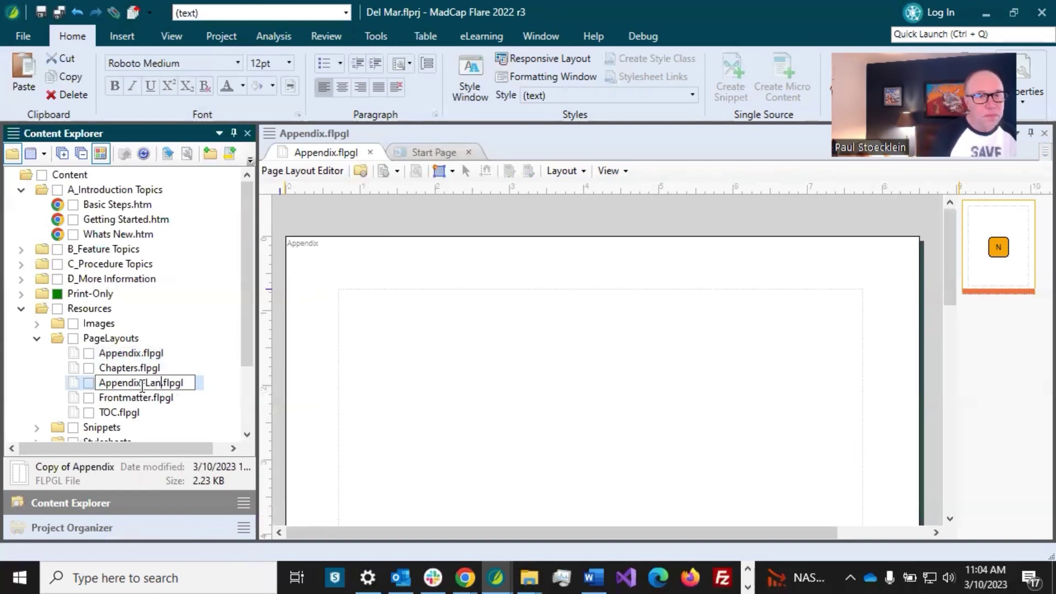
{"action": "type", "text": "dscape"}
{"action": "key", "text": "Return"}
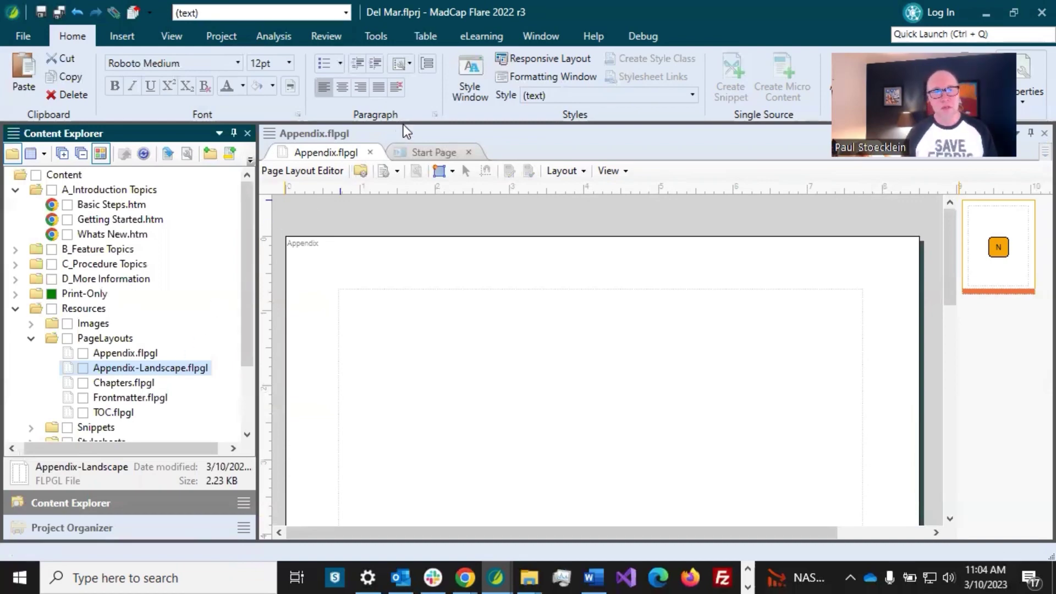
Close Appendix.flpgl, open Appendix-Landscape.flpgl, and fit it to the editor width
{"action": "left_click", "coordinate": [370, 152]}
{"action": "double_click", "coordinate": [154, 367]}
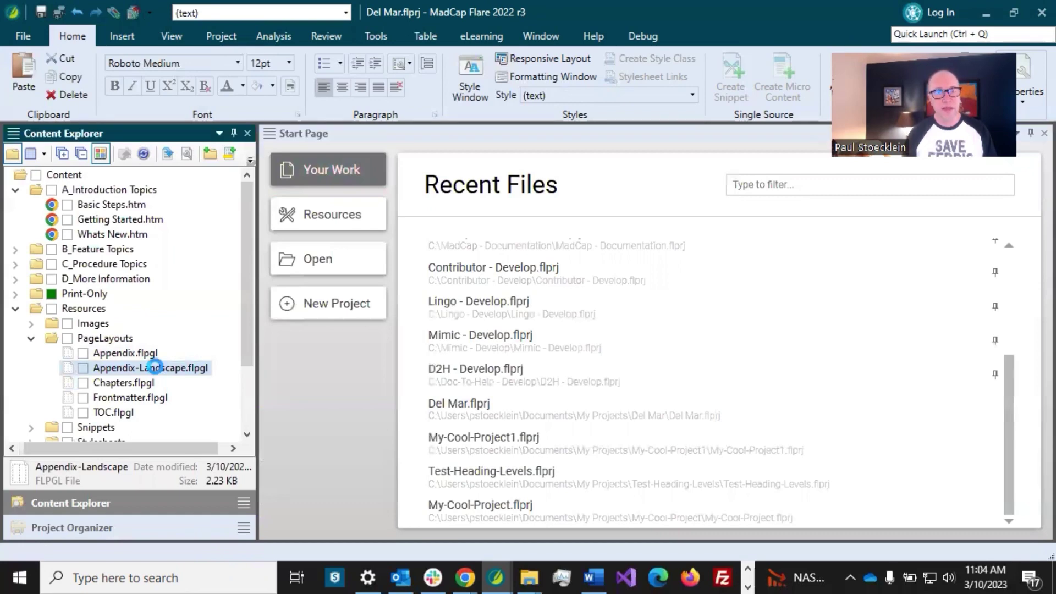
{"action": "left_click", "coordinate": [618, 173]}
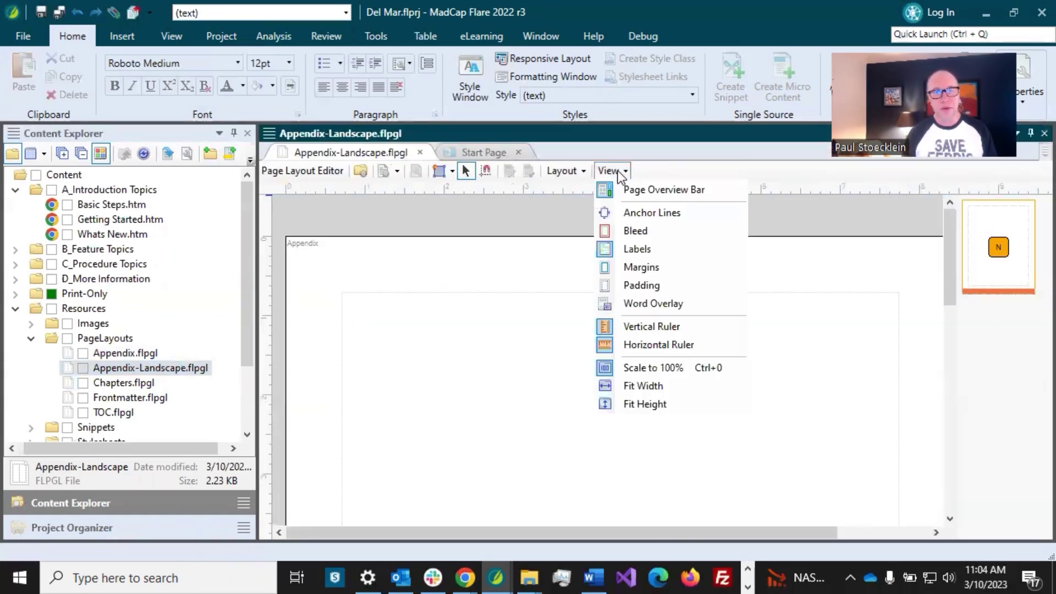
{"action": "left_click", "coordinate": [638, 386]}
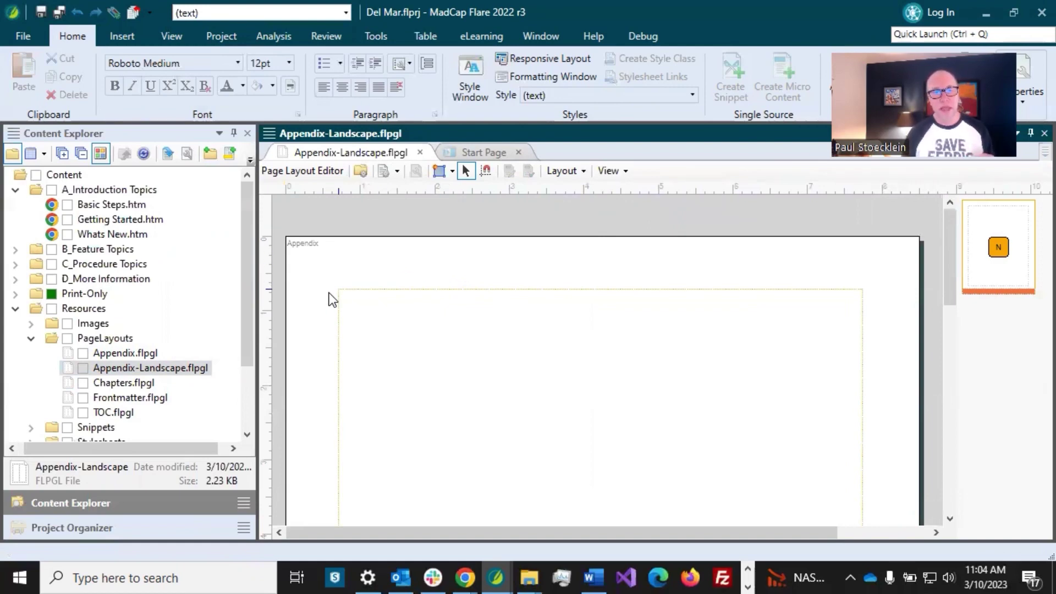
Rename the page 'Appendix - Landscape' and set its orientation to Landscape
{"action": "double_click", "coordinate": [383, 250]}
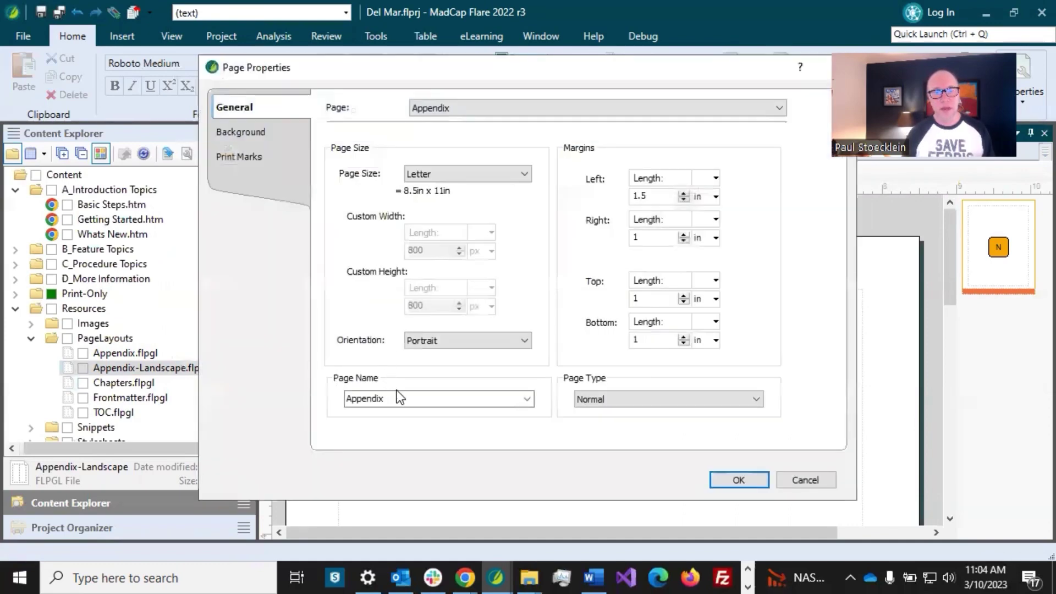
{"action": "double_click", "coordinate": [399, 395]}
{"action": "left_click", "coordinate": [403, 397]}
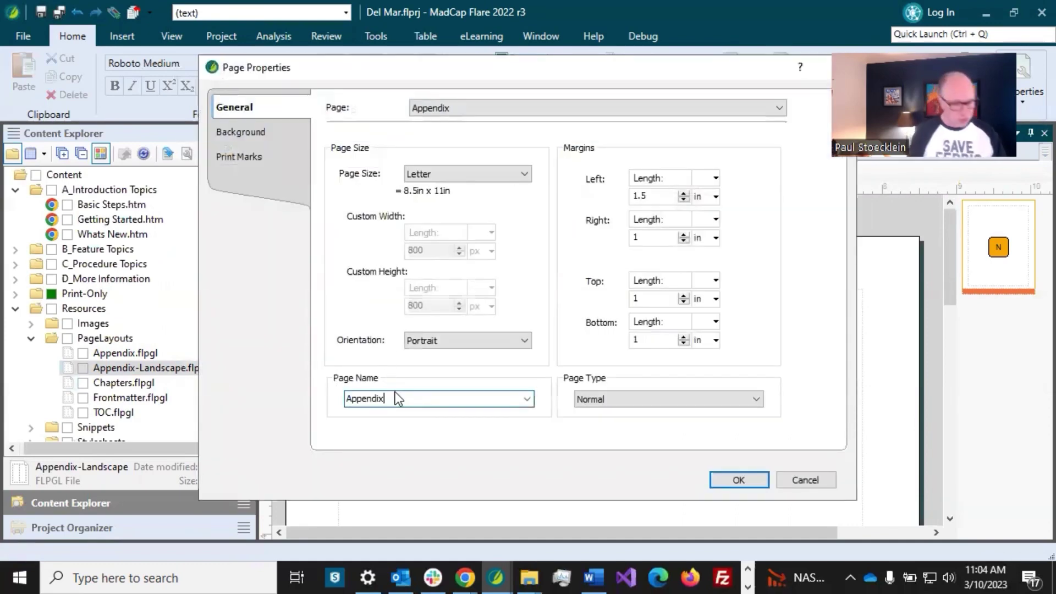
{"action": "type", "text": "- Lan"}
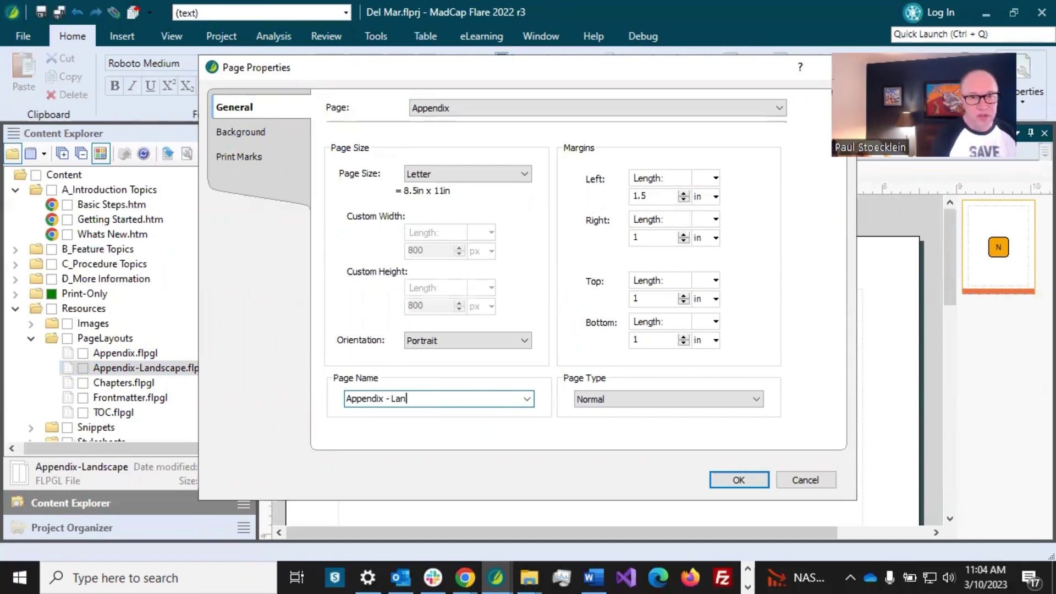
{"action": "type", "text": "dscap"}
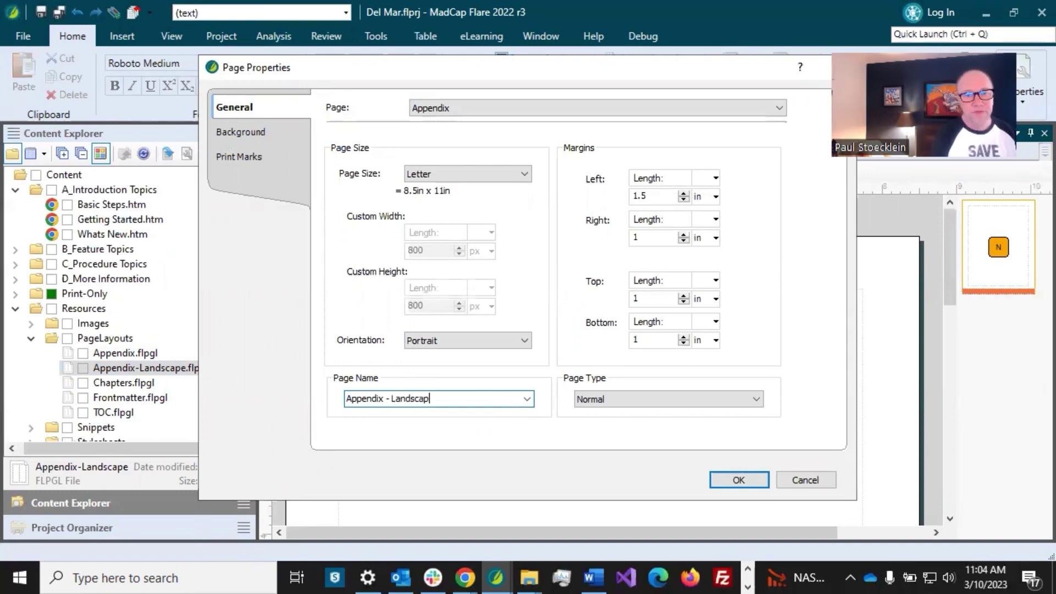
{"action": "type", "text": "e"}
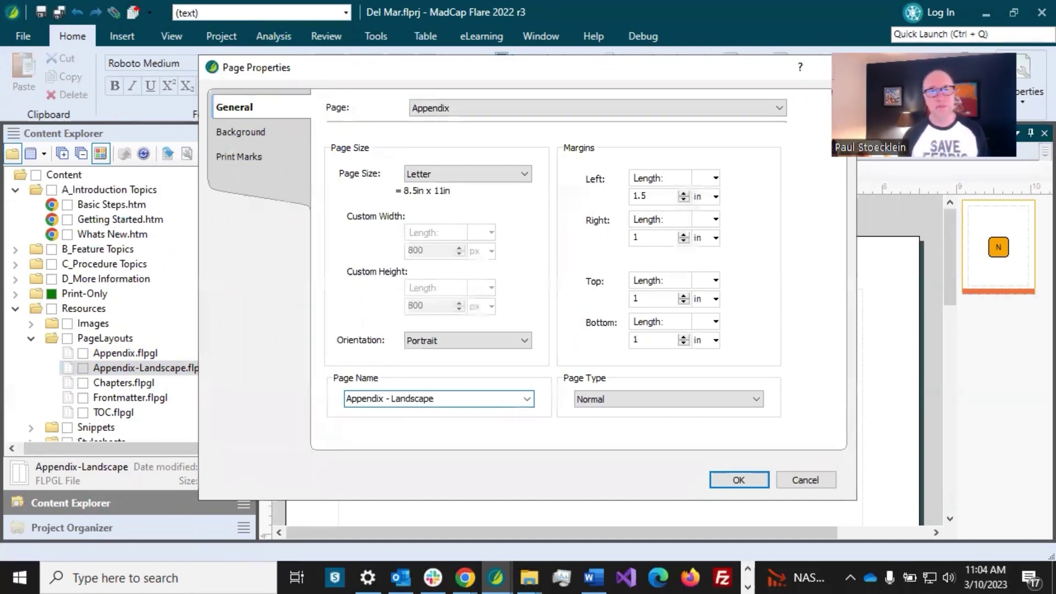
{"action": "left_click", "coordinate": [433, 345]}
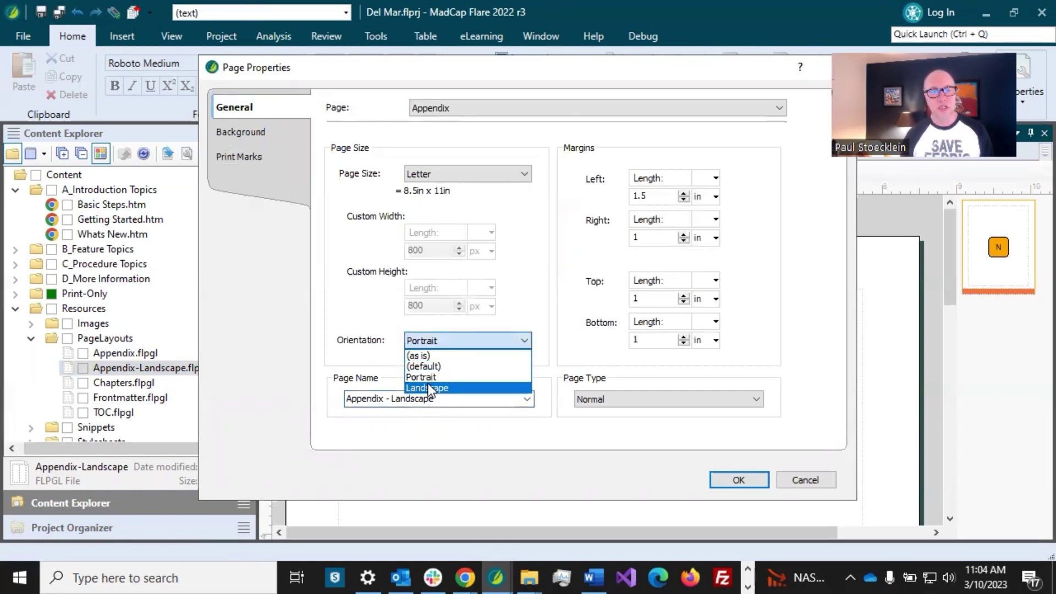
{"action": "left_click", "coordinate": [429, 388]}
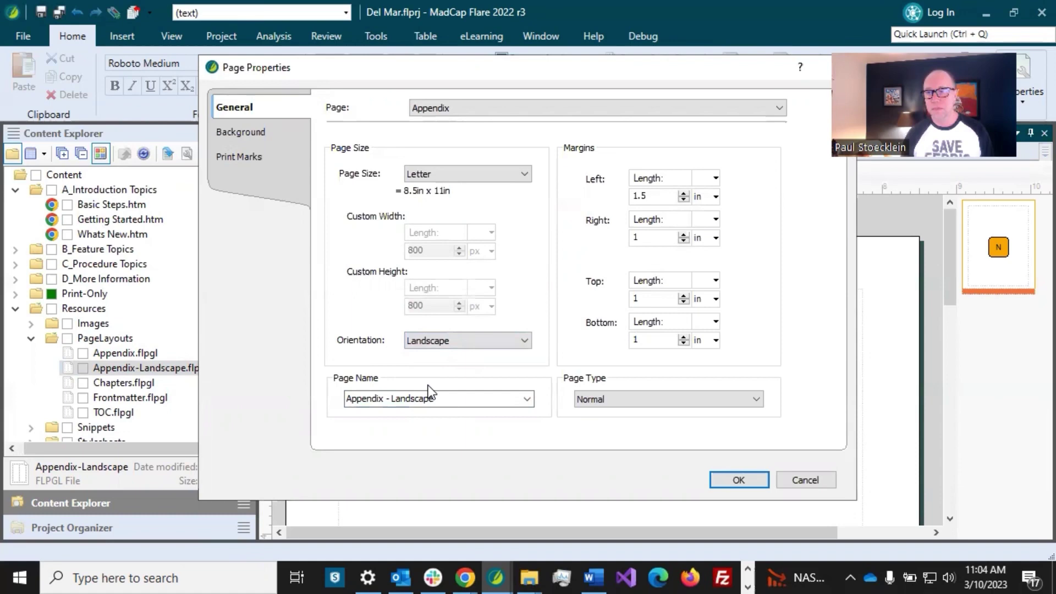
{"action": "left_click", "coordinate": [733, 480]}
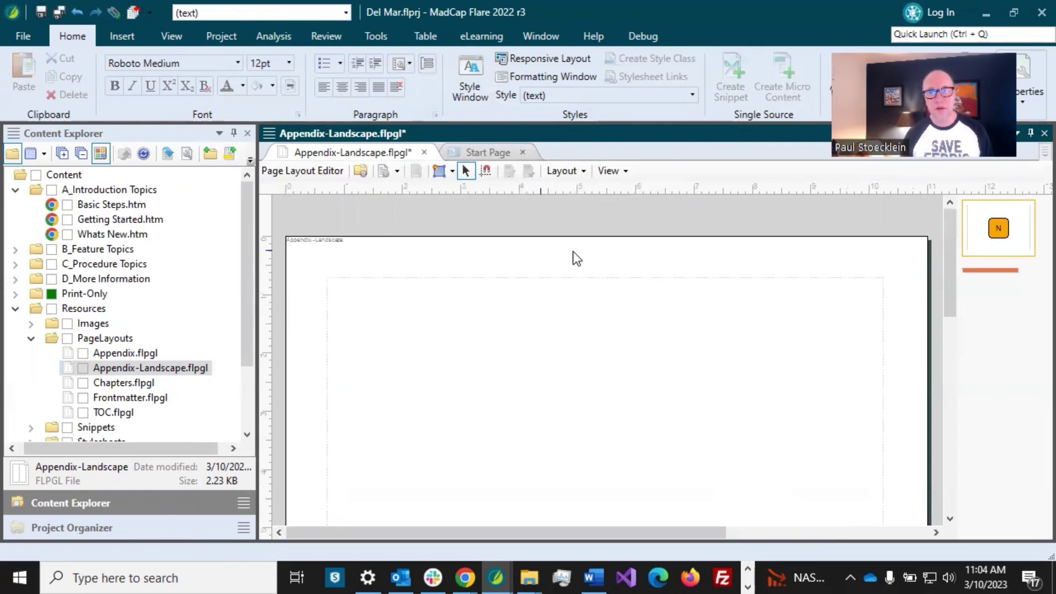
Move the orange footer onto the landscape page's bottom edge and widen it to the right edge
{"action": "scroll", "coordinate": [880, 277], "scroll_direction": "down", "scroll_amount": 5}
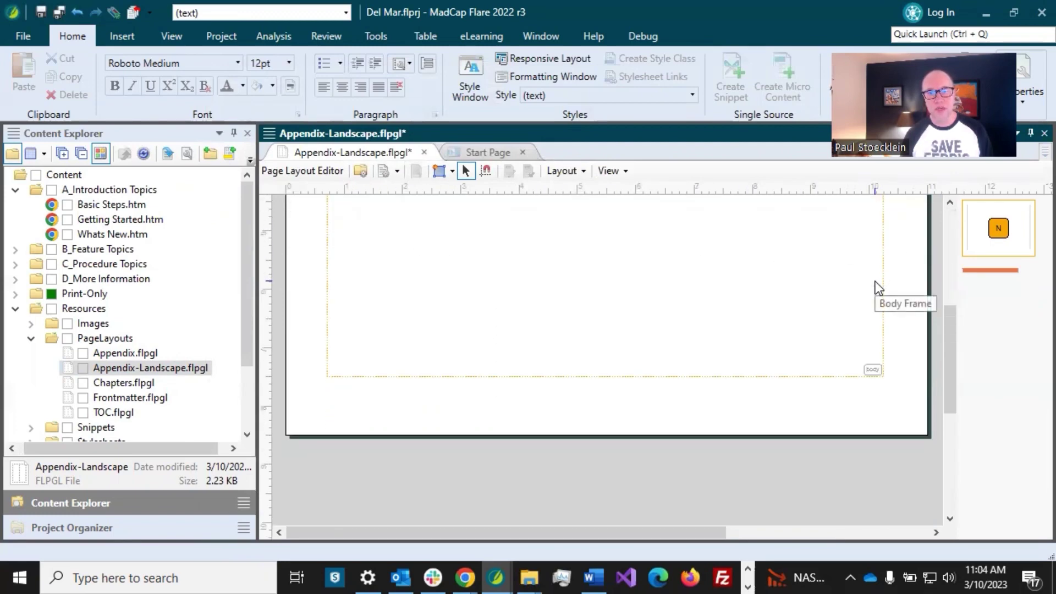
{"action": "scroll", "coordinate": [876, 282], "scroll_direction": "down", "scroll_amount": 3}
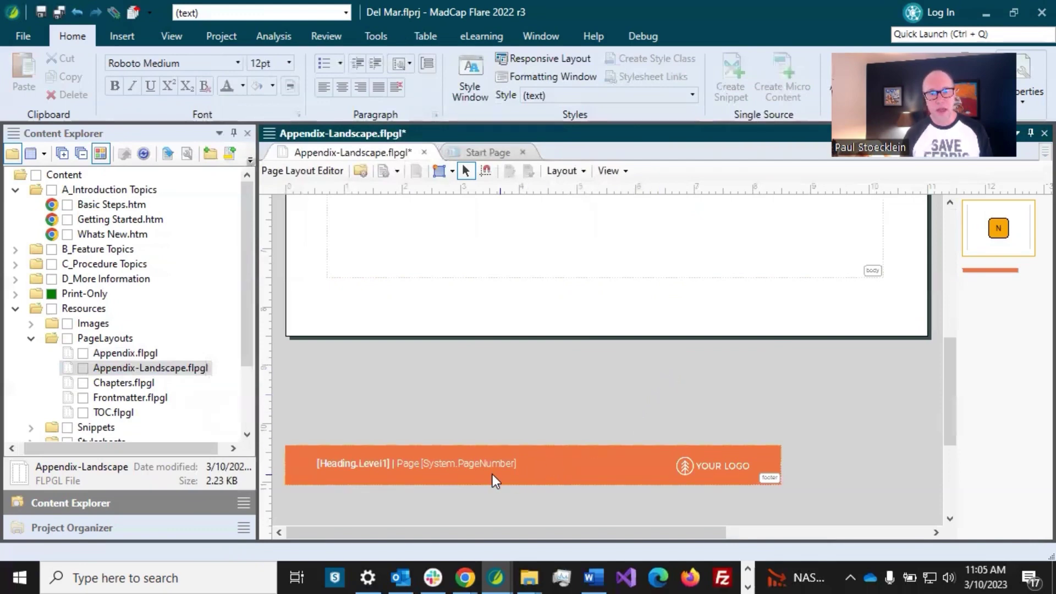
{"action": "left_click_drag", "start_coordinate": [493, 474], "coordinate": [490, 327]}
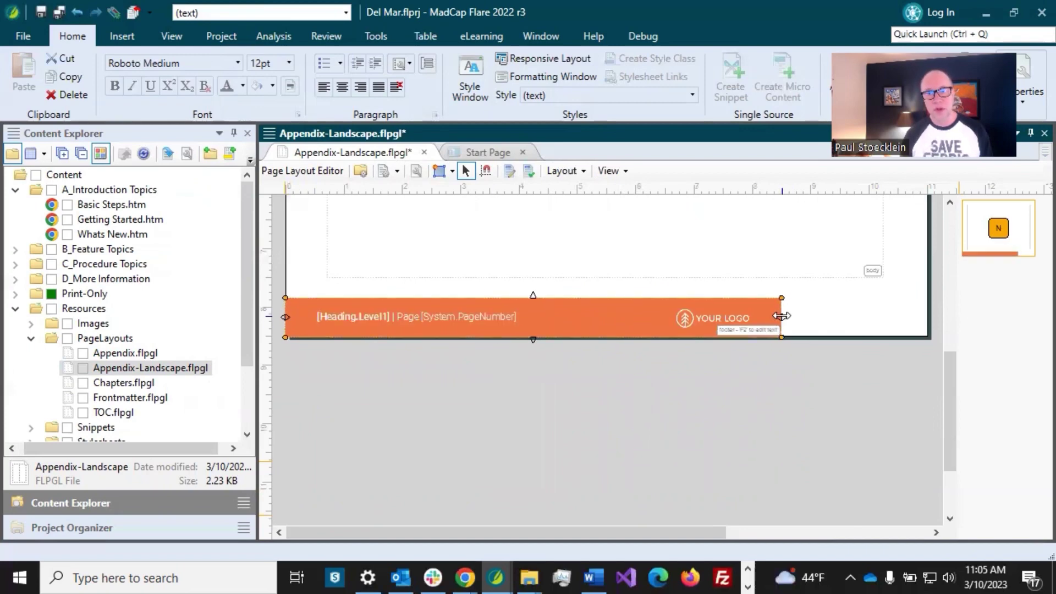
{"action": "left_click_drag", "start_coordinate": [782, 316], "coordinate": [929, 321]}
Deselect the footer and save the Appendix-Landscape layout
{"action": "left_click", "coordinate": [859, 391]}
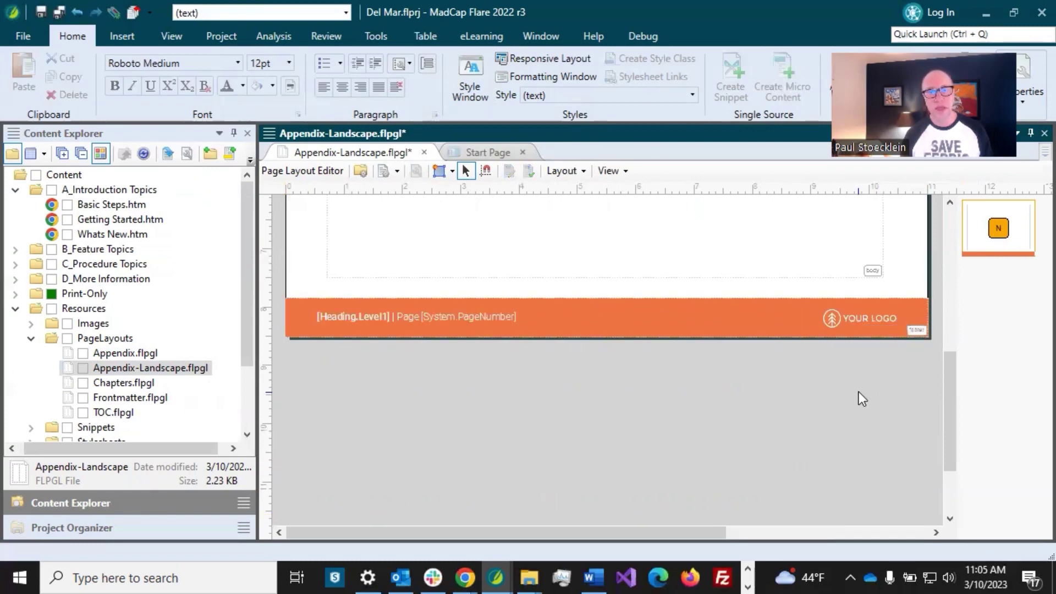
{"action": "scroll", "coordinate": [859, 391], "scroll_direction": "up", "scroll_amount": 5}
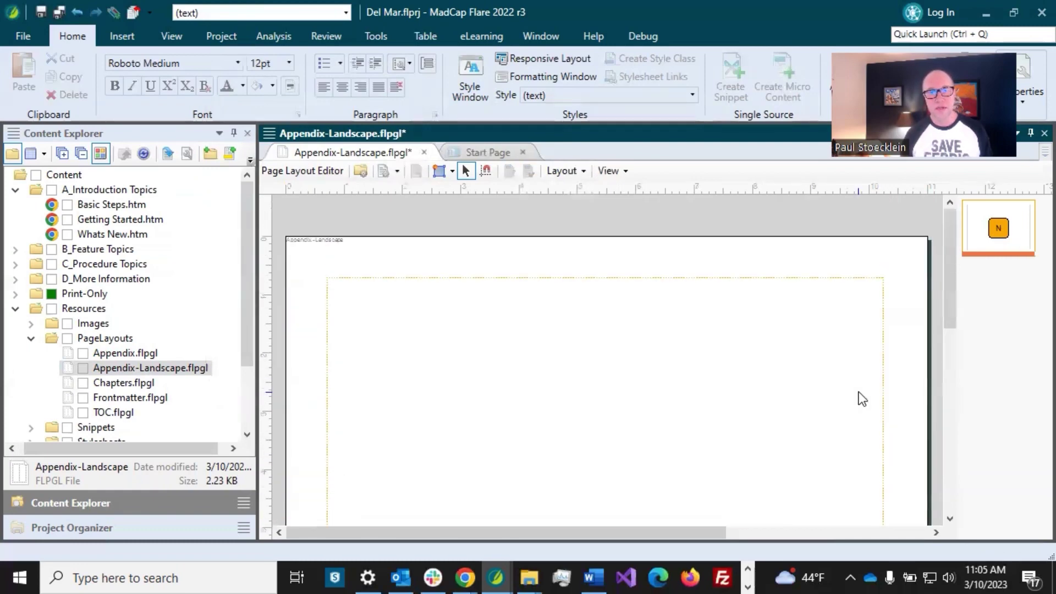
{"action": "left_click", "coordinate": [41, 12]}
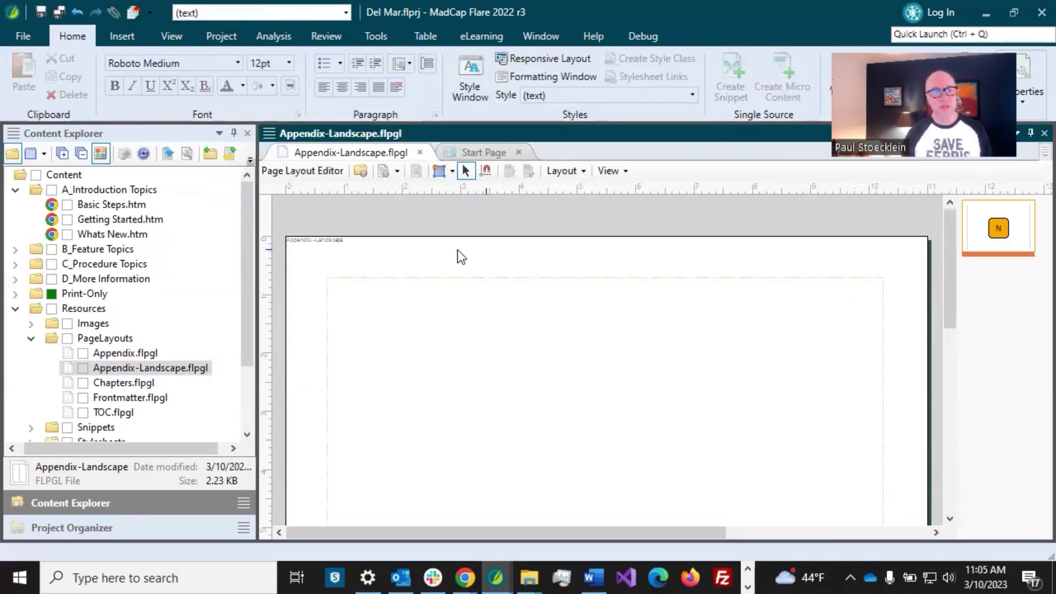
Open Appendix.flpgl at fit width and inspect its body frame
{"action": "left_click", "coordinate": [131, 354]}
{"action": "double_click", "coordinate": [131, 353]}
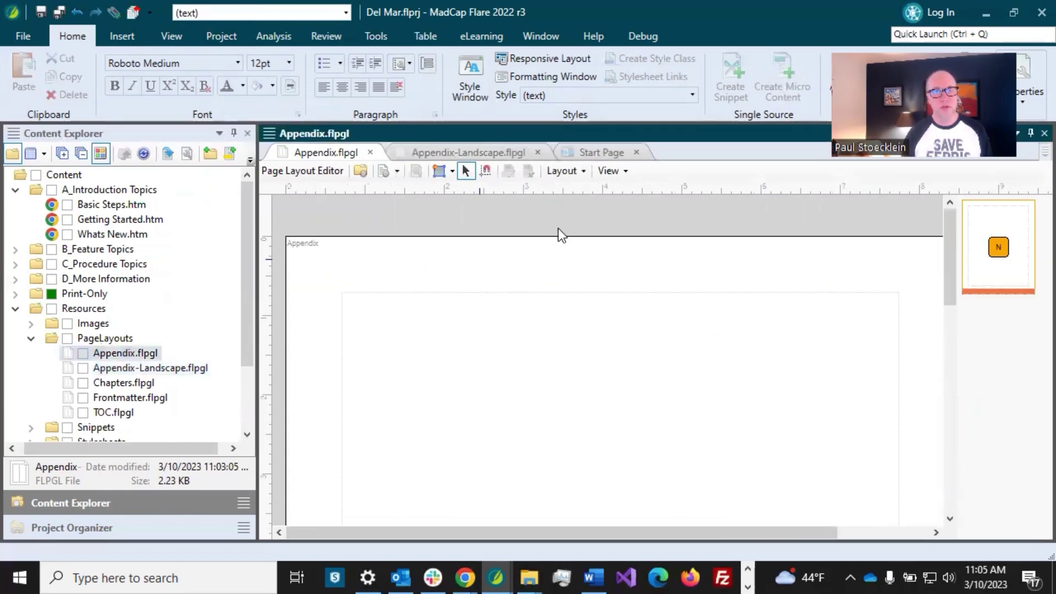
{"action": "left_click", "coordinate": [611, 171]}
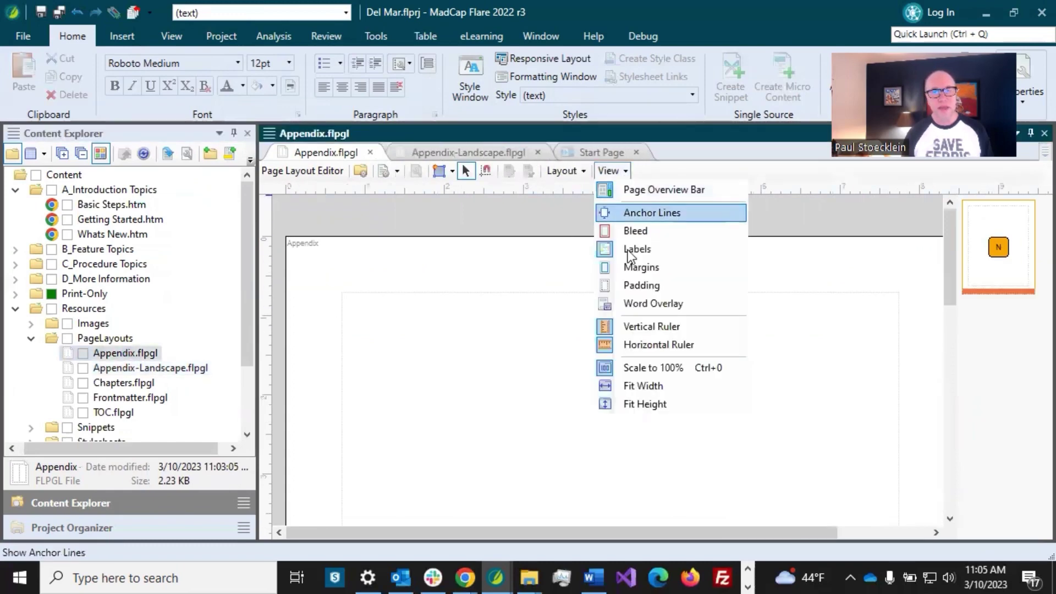
{"action": "left_click", "coordinate": [637, 386]}
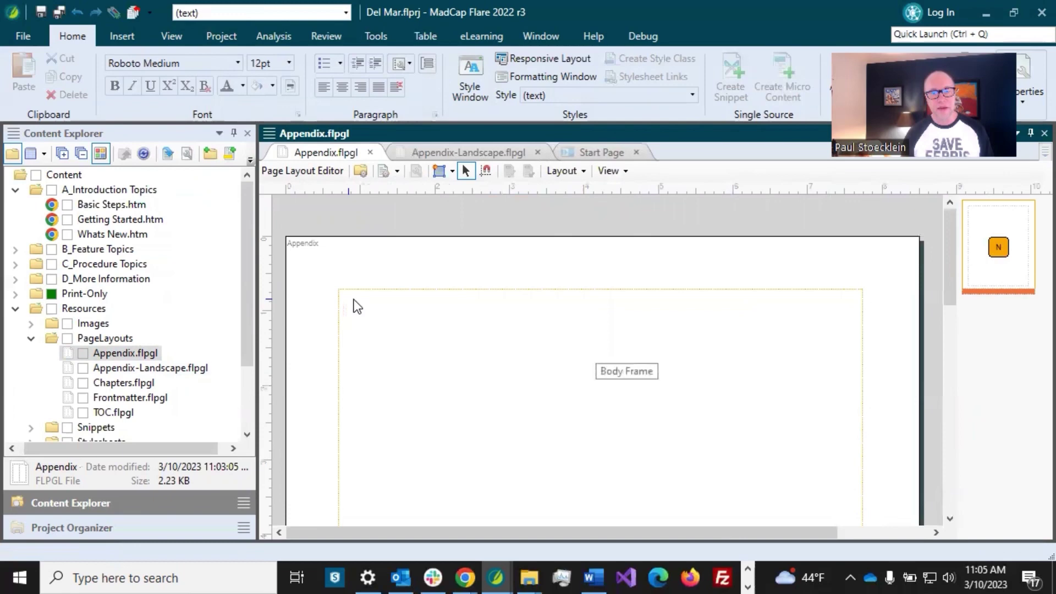
{"action": "left_click", "coordinate": [659, 337]}
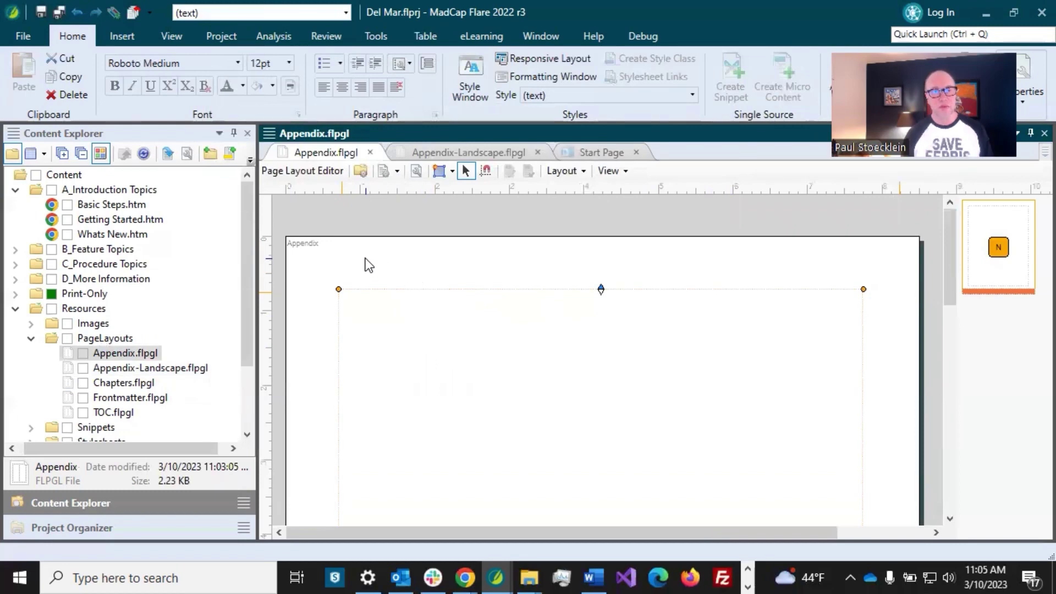
{"action": "scroll", "coordinate": [714, 431], "scroll_direction": "down", "scroll_amount": 6}
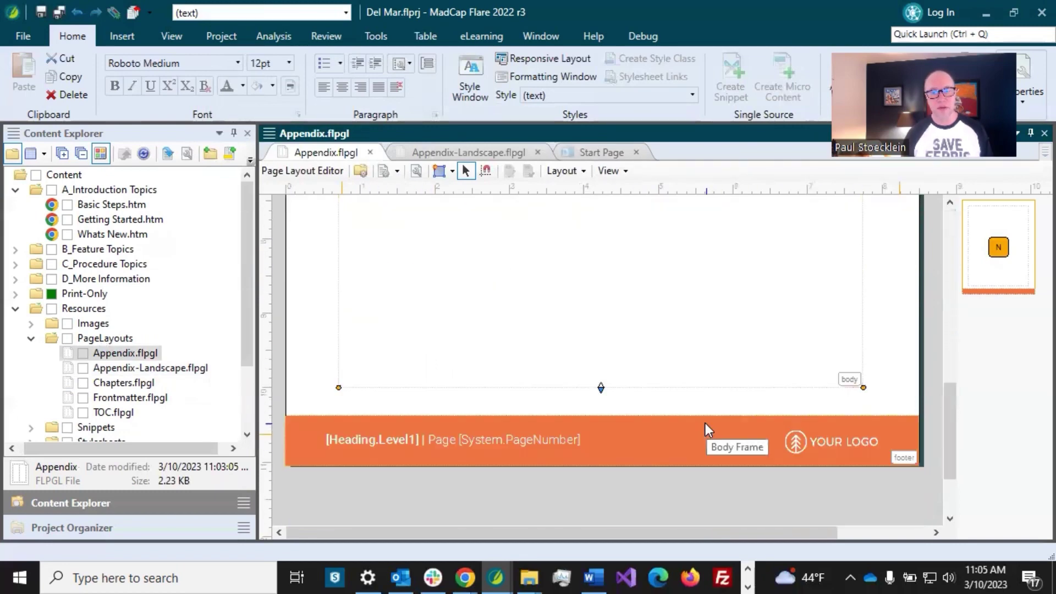
{"action": "scroll", "coordinate": [566, 385], "scroll_direction": "up", "scroll_amount": 6}
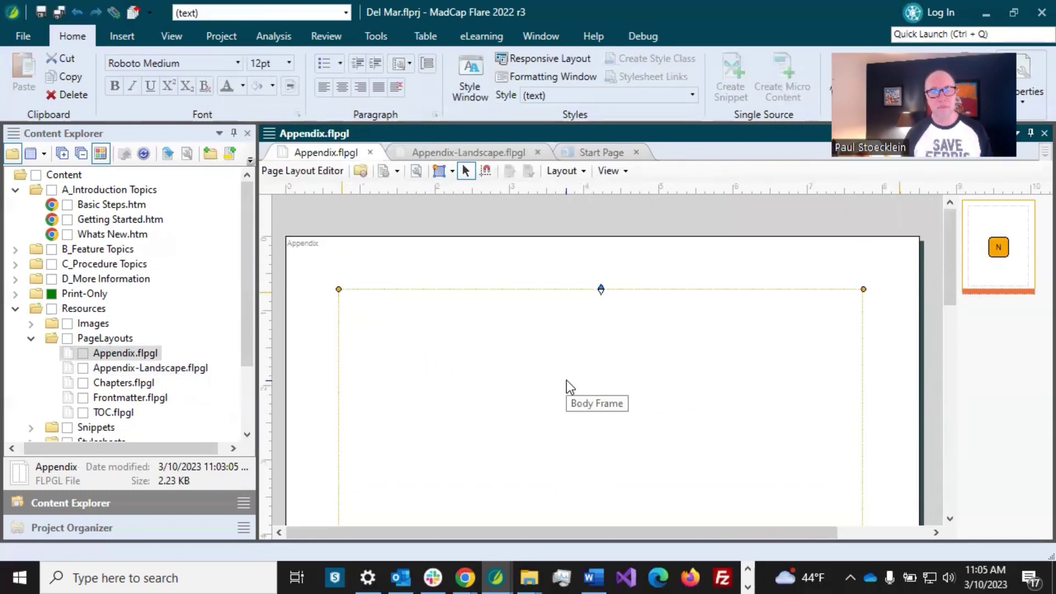
Compare the landscape layout's body frame, then return to the Appendix layout
{"action": "left_click", "coordinate": [467, 154]}
{"action": "left_click", "coordinate": [493, 328]}
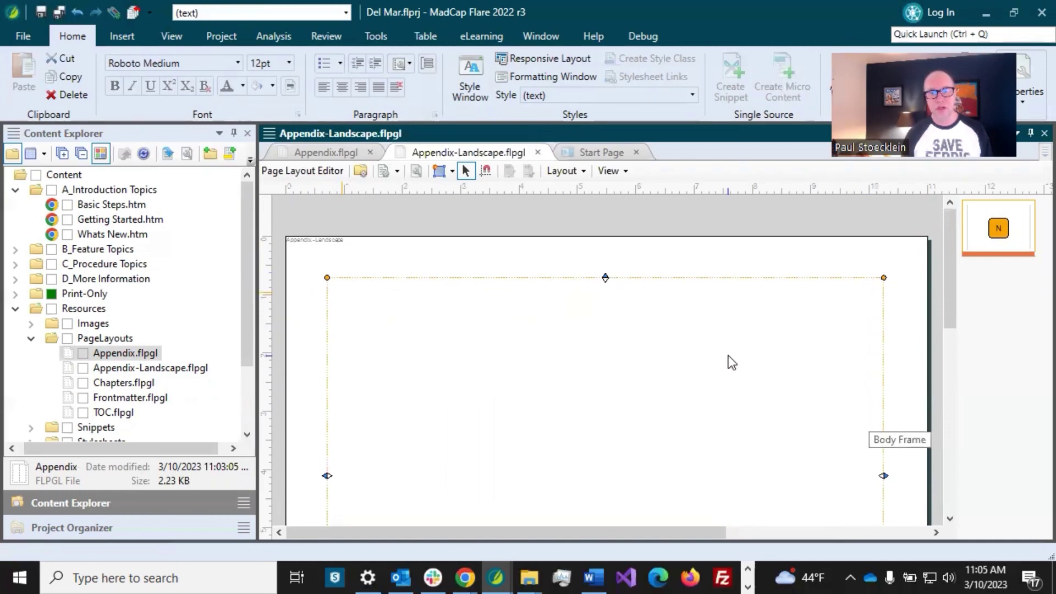
{"action": "scroll", "coordinate": [728, 355], "scroll_direction": "down", "scroll_amount": 3}
{"action": "scroll", "coordinate": [728, 356], "scroll_direction": "up", "scroll_amount": 3}
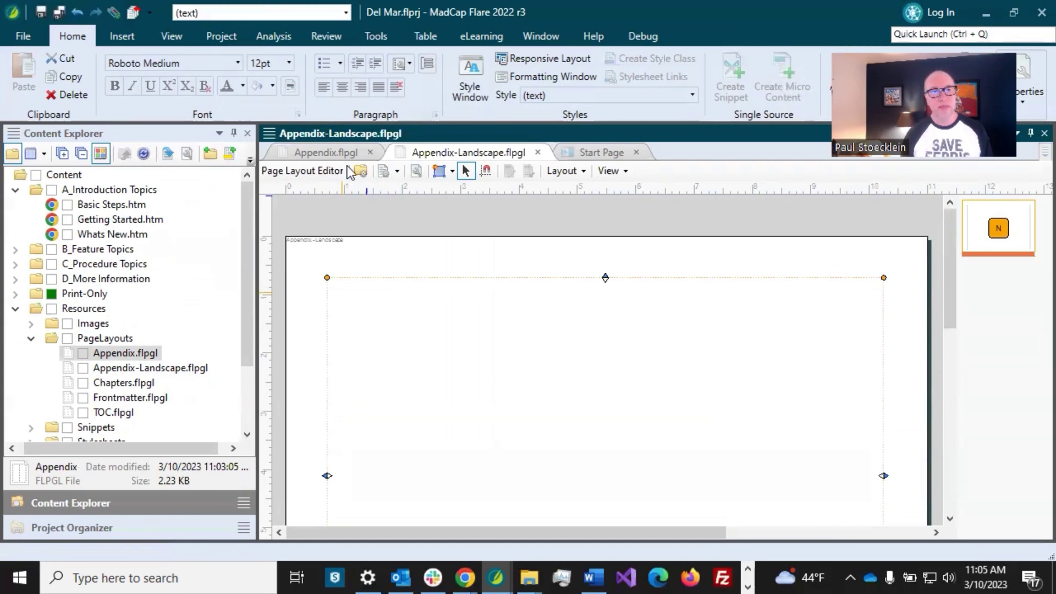
{"action": "left_click", "coordinate": [324, 152]}
{"action": "double_click", "coordinate": [498, 383]}
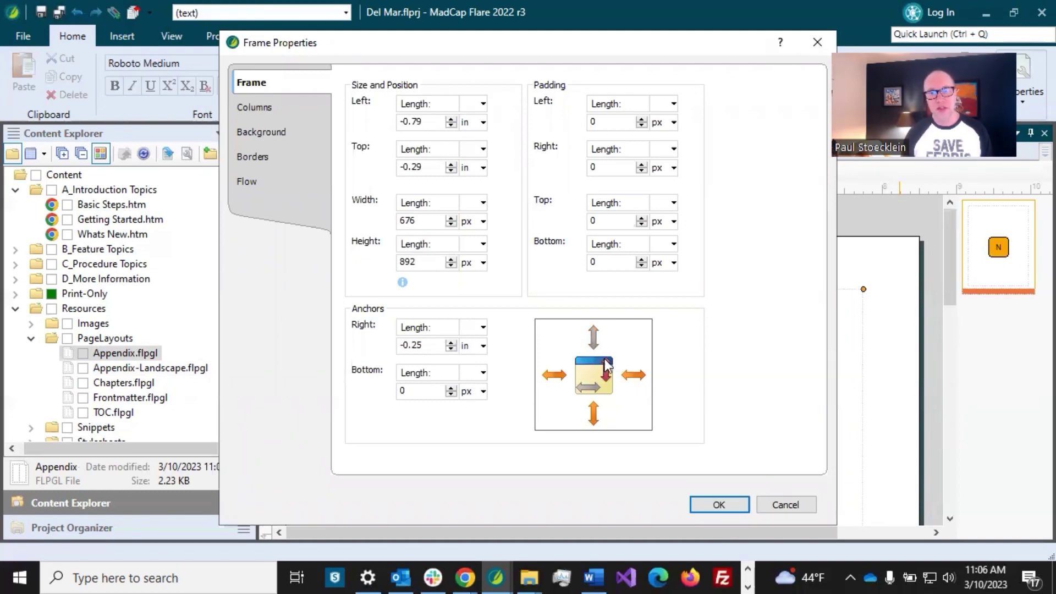
{"action": "left_click", "coordinate": [635, 378]}
{"action": "left_click", "coordinate": [635, 379]}
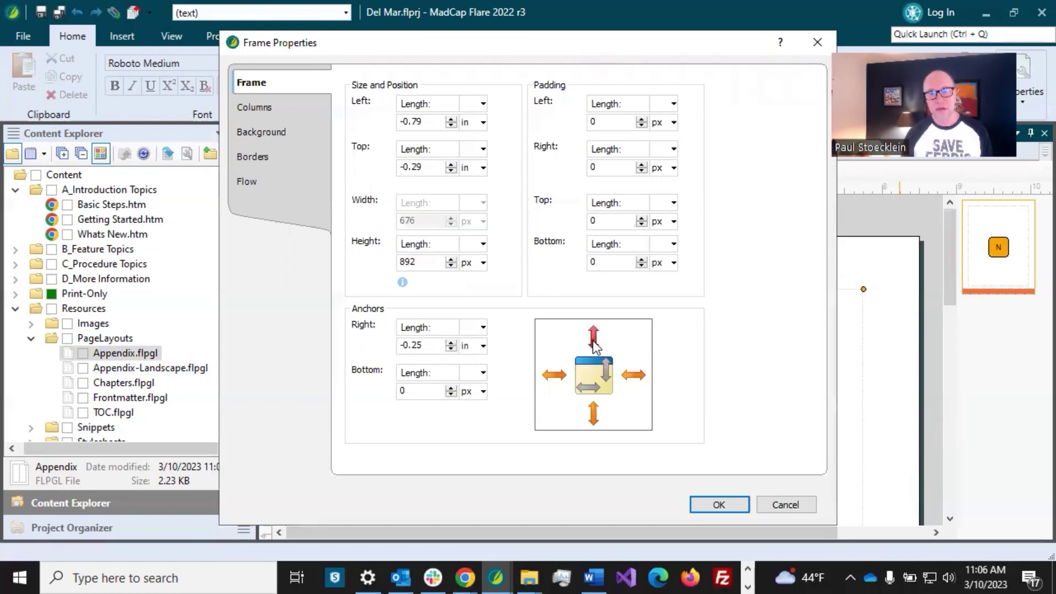
{"action": "left_click", "coordinate": [593, 340]}
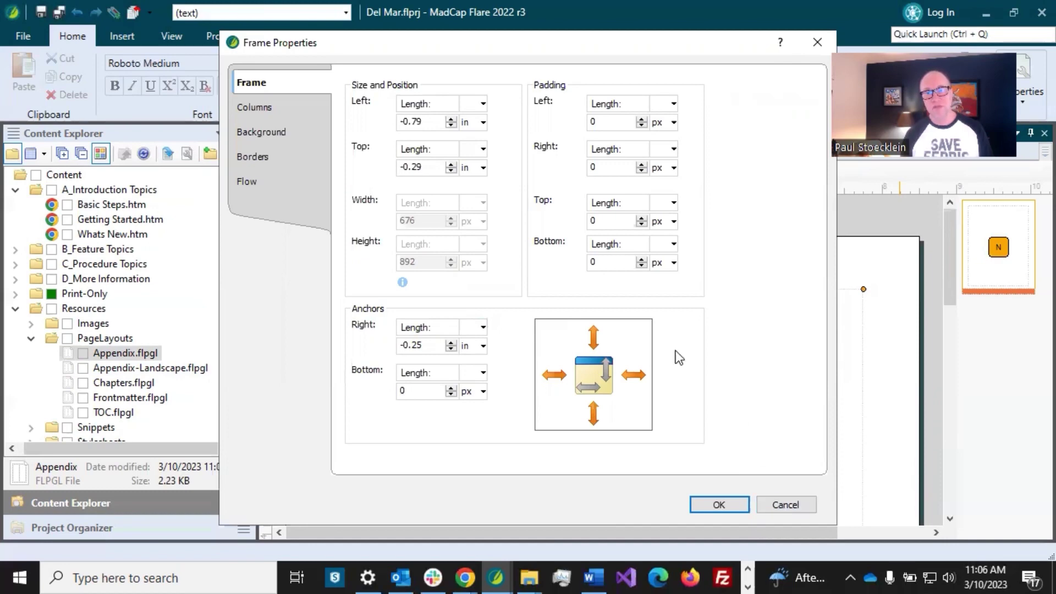
{"action": "left_click", "coordinate": [785, 505]}
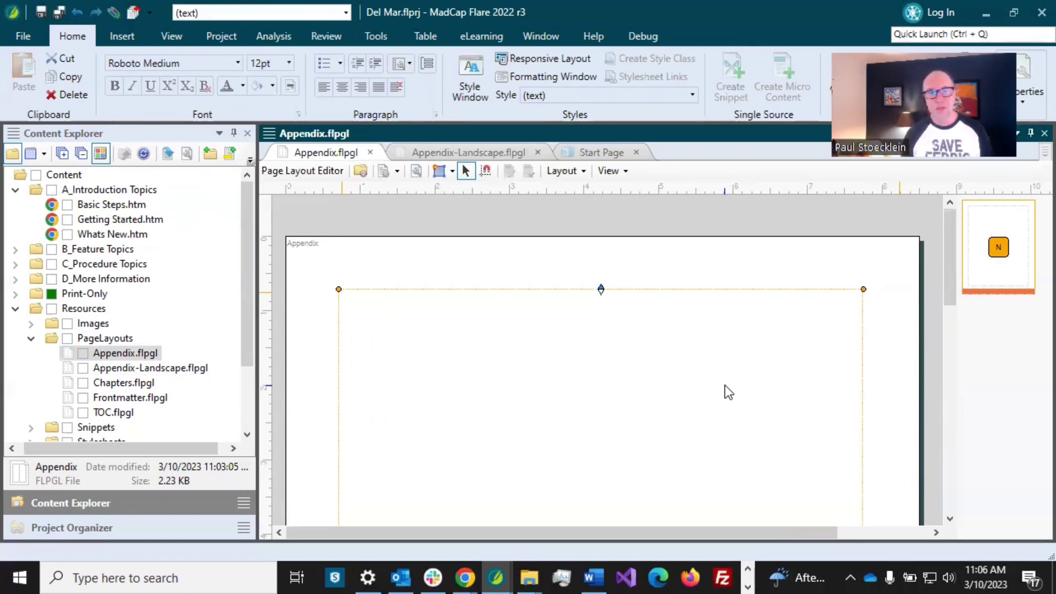
{"action": "scroll", "coordinate": [725, 385], "scroll_direction": "down", "scroll_amount": 3}
{"action": "scroll", "coordinate": [724, 392], "scroll_direction": "down", "scroll_amount": 3}
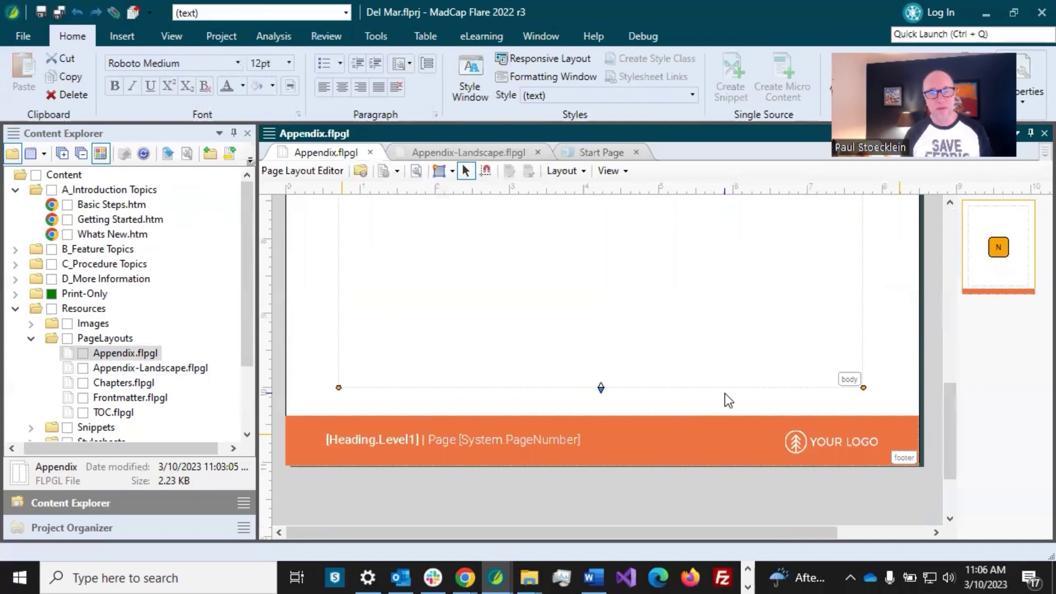
{"action": "scroll", "coordinate": [725, 394], "scroll_direction": "up", "scroll_amount": 6}
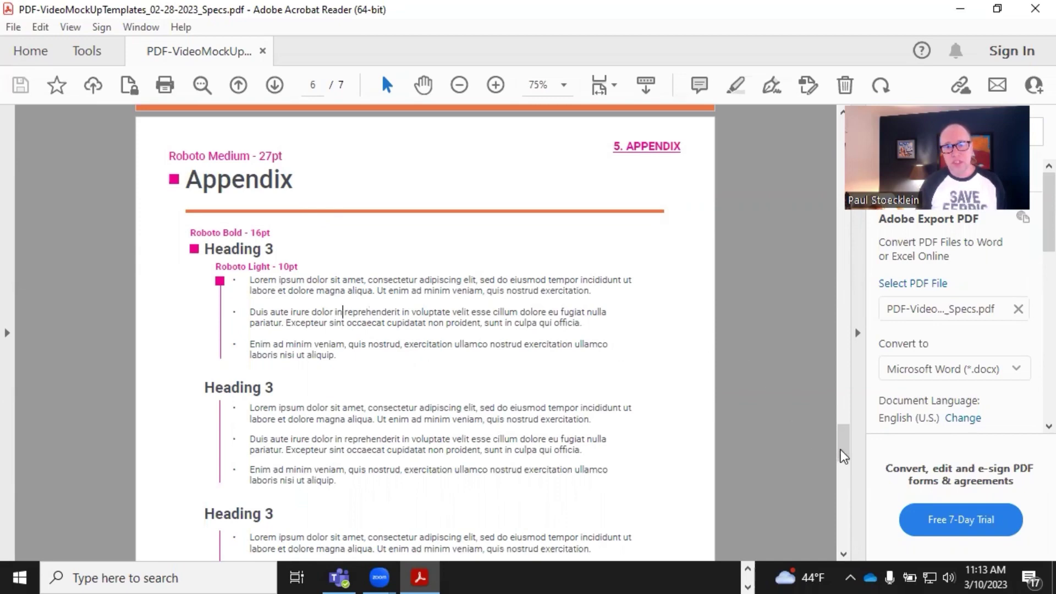
Move the specs PDF up from page 6 to the Table of Contents on page 4
{"action": "left_click_drag", "start_coordinate": [841, 450], "coordinate": [841, 333]}
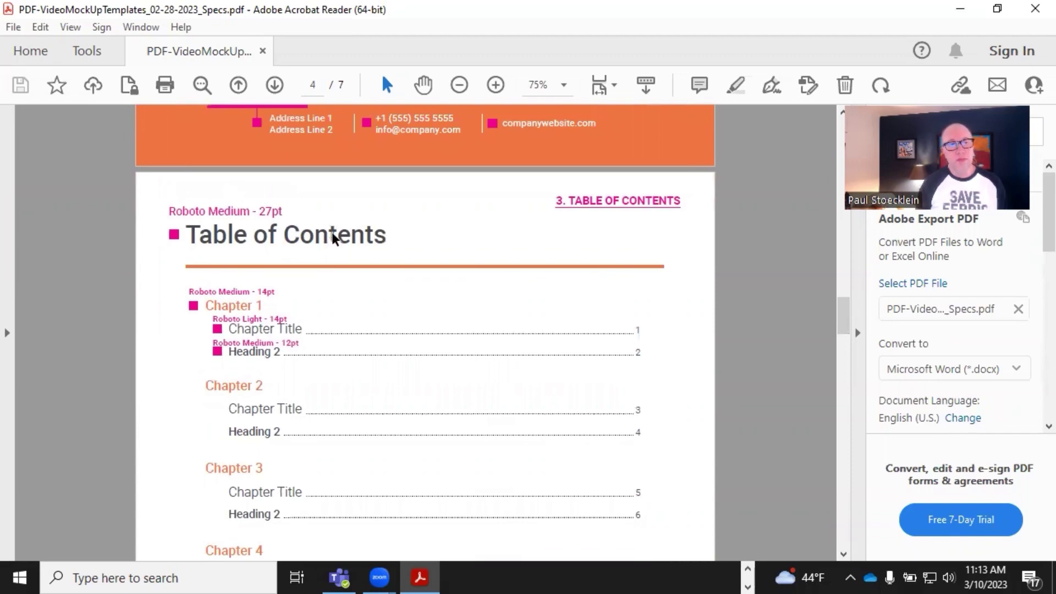
Scroll the specs PDF from the Table of Contents back down to the Appendix page 6
{"action": "scroll", "coordinate": [332, 232], "scroll_direction": "down", "scroll_amount": 1}
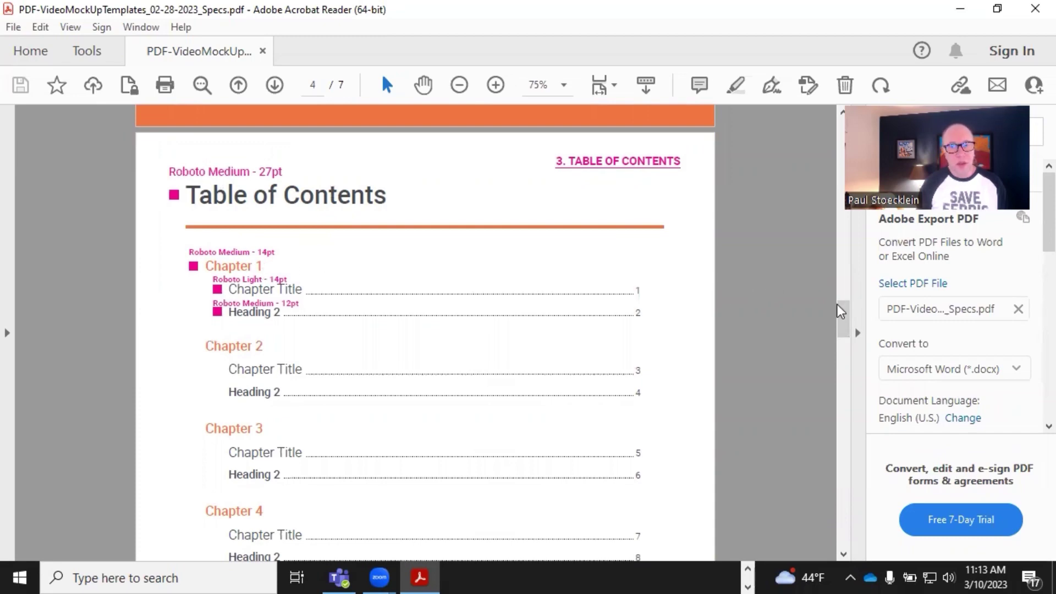
{"action": "mouse_move", "coordinate": [841, 311]}
{"action": "left_mouse_down"}
{"action": "mouse_move", "coordinate": [834, 440]}
{"action": "mouse_move", "coordinate": [831, 268]}
{"action": "mouse_move", "coordinate": [830, 328]}
{"action": "left_mouse_up"}
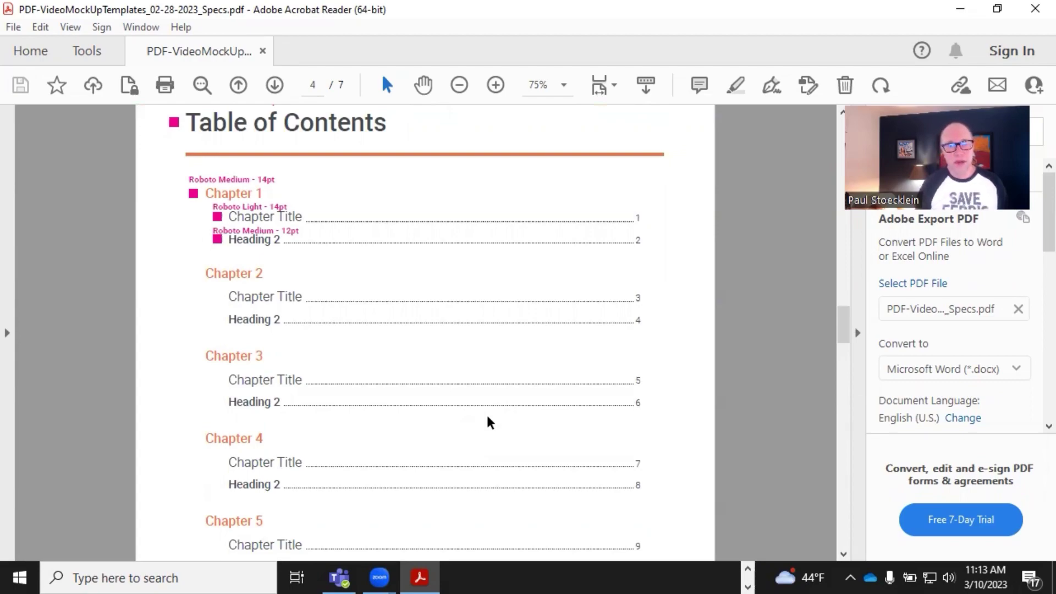
{"action": "scroll", "coordinate": [487, 421], "scroll_direction": "down", "scroll_amount": 20}
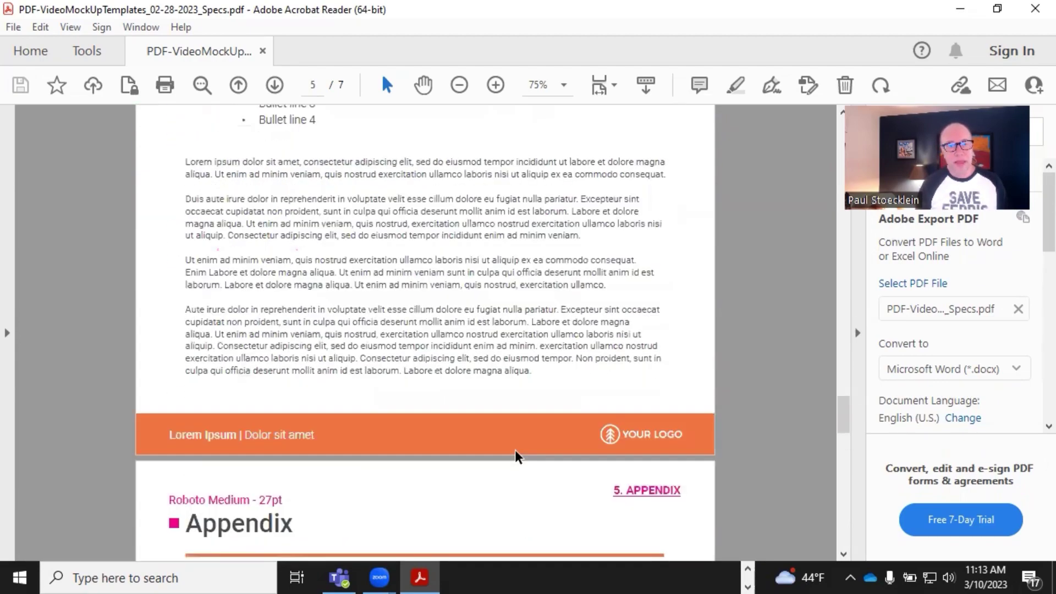
{"action": "scroll", "coordinate": [514, 451], "scroll_direction": "down", "scroll_amount": 1}
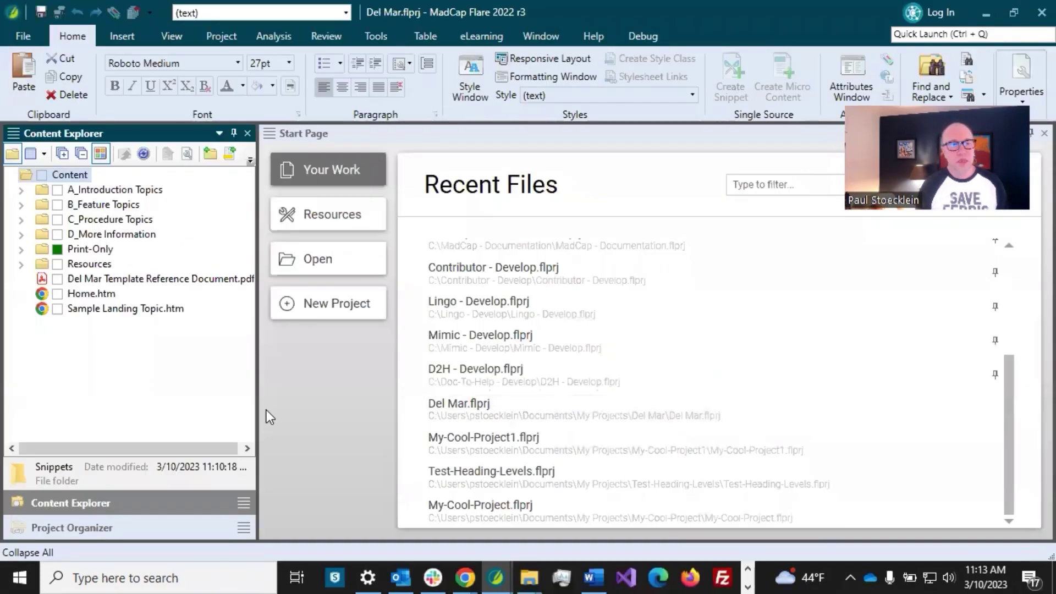
Open Big-Freaking-Table.htm from the D_More Information folder
{"action": "left_click", "coordinate": [21, 234]}
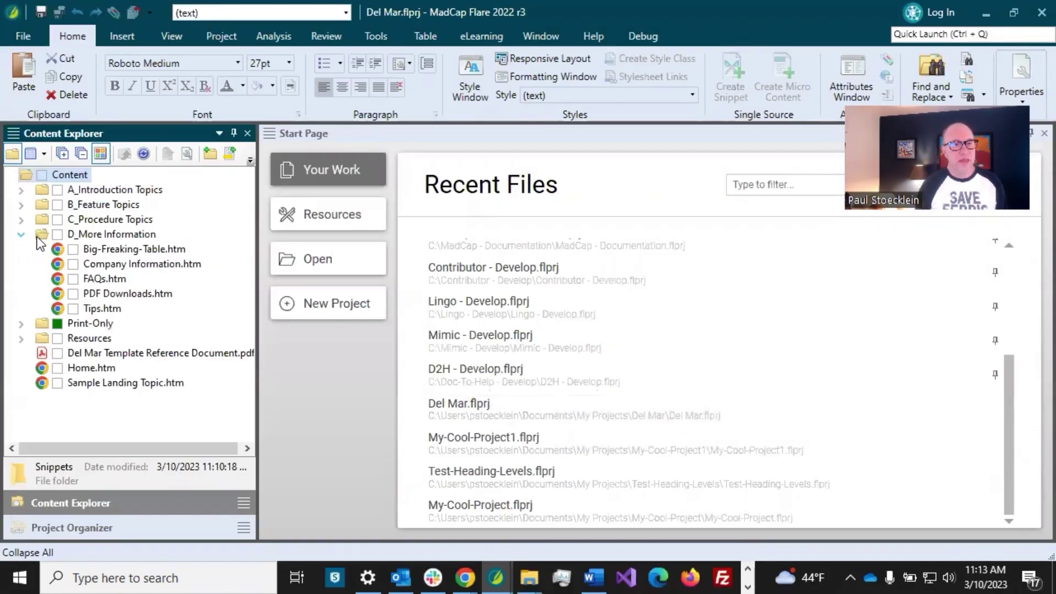
{"action": "left_click", "coordinate": [111, 249]}
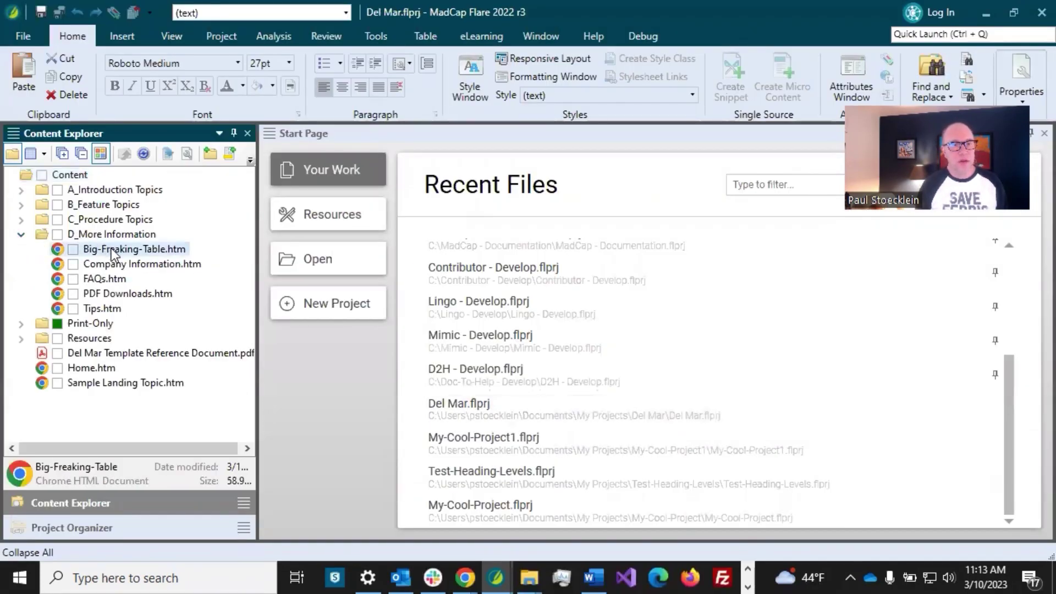
{"action": "double_click", "coordinate": [111, 248]}
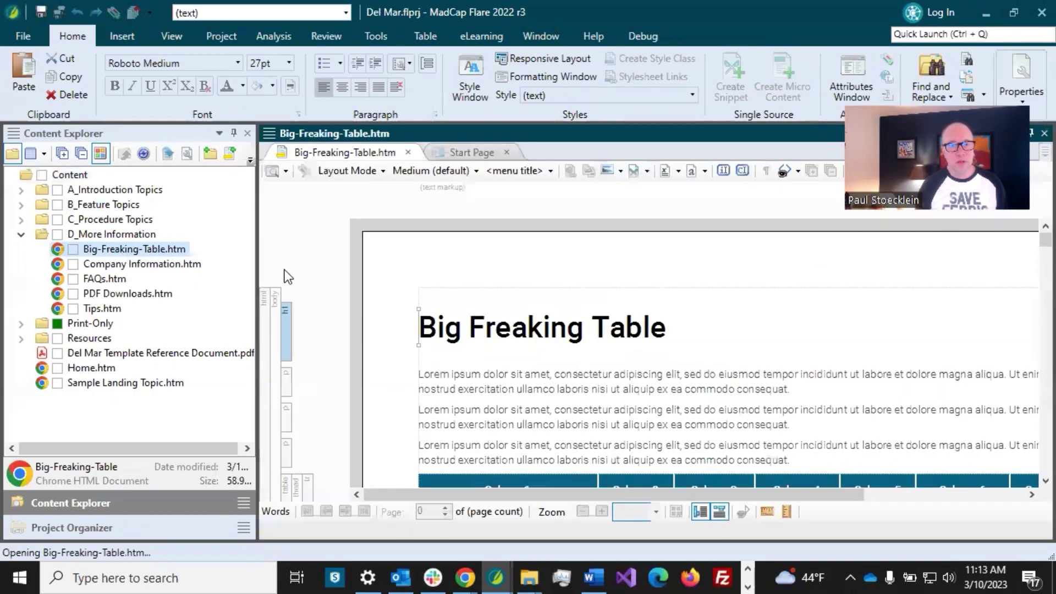
Scroll through the table's print pages, ending in the Big Freaking Table h1 heading
{"action": "left_click", "coordinate": [476, 389]}
{"action": "scroll", "coordinate": [512, 397], "scroll_direction": "down", "scroll_amount": 3}
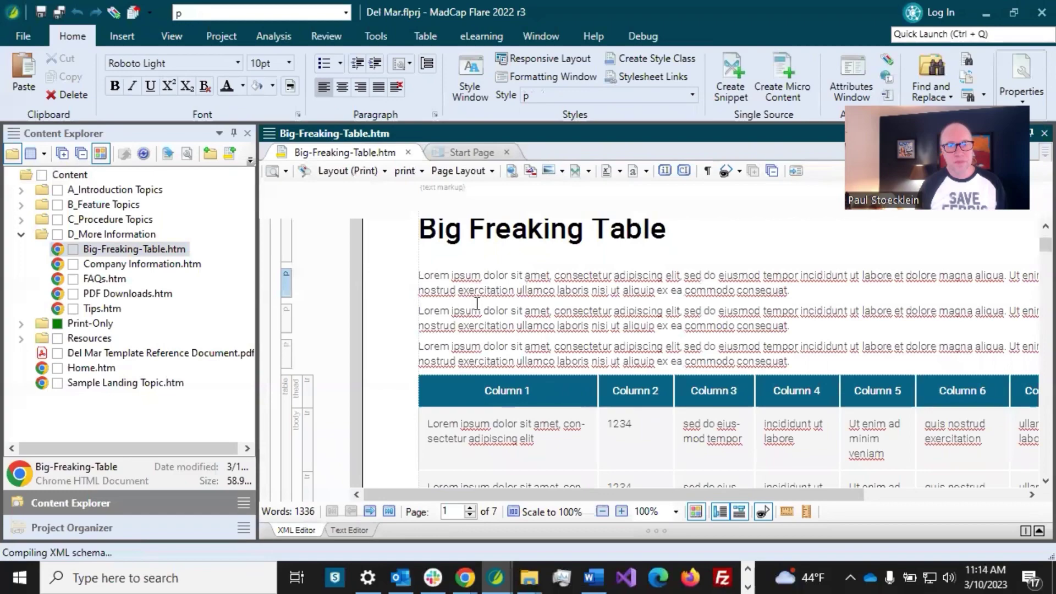
{"action": "scroll", "coordinate": [510, 364], "scroll_direction": "down", "scroll_amount": 10}
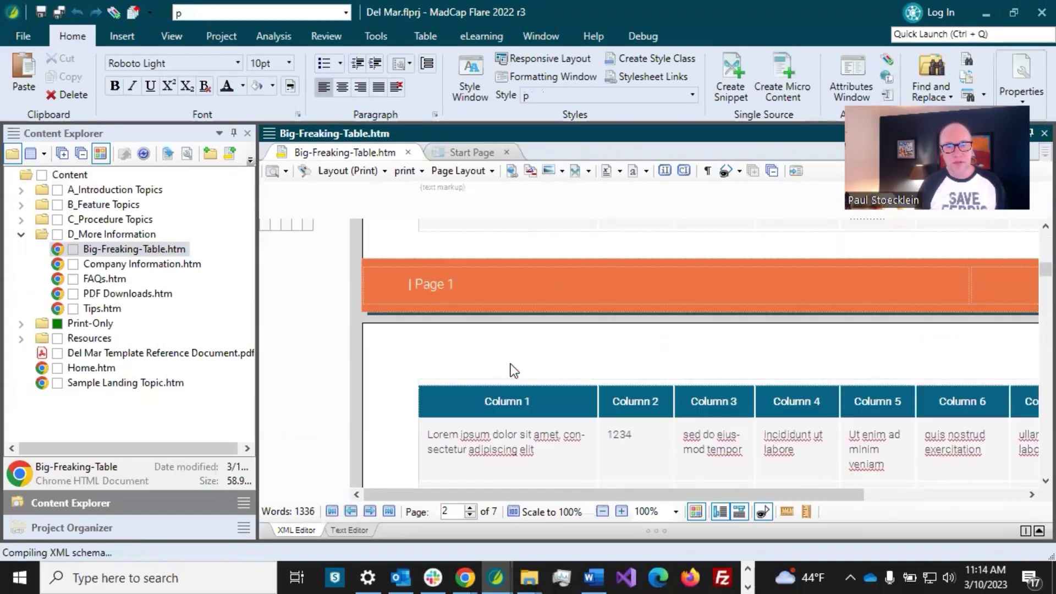
{"action": "scroll", "coordinate": [510, 364], "scroll_direction": "up", "scroll_amount": 3}
{"action": "left_click_drag", "start_coordinate": [566, 492], "coordinate": [740, 480]}
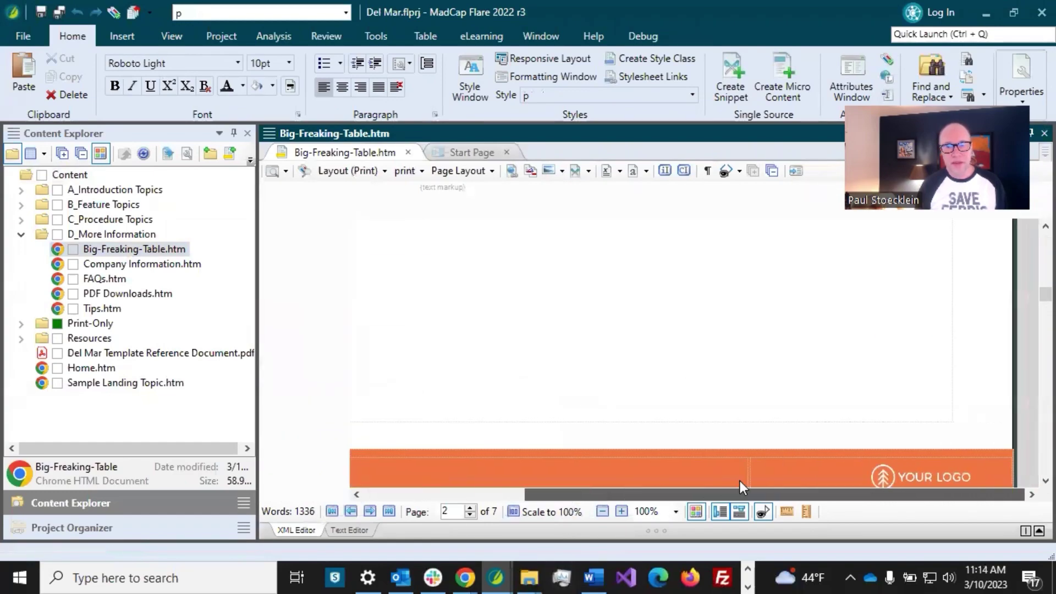
{"action": "scroll", "coordinate": [607, 282], "scroll_direction": "down", "scroll_amount": 5}
{"action": "left_click", "coordinate": [506, 492]}
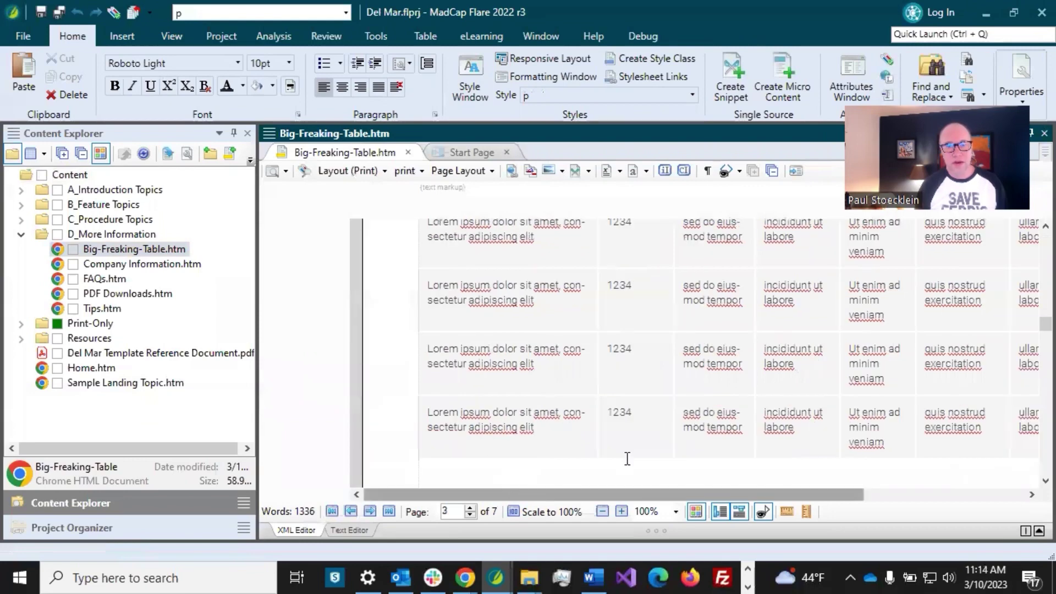
{"action": "left_click_drag", "start_coordinate": [1042, 324], "coordinate": [1031, 223]}
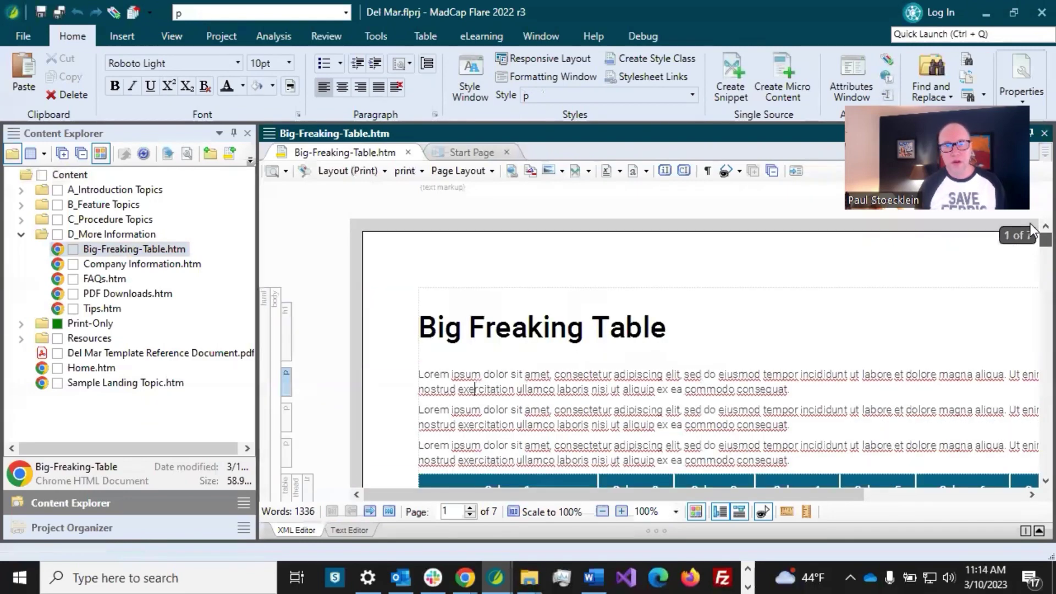
{"action": "left_click", "coordinate": [622, 331]}
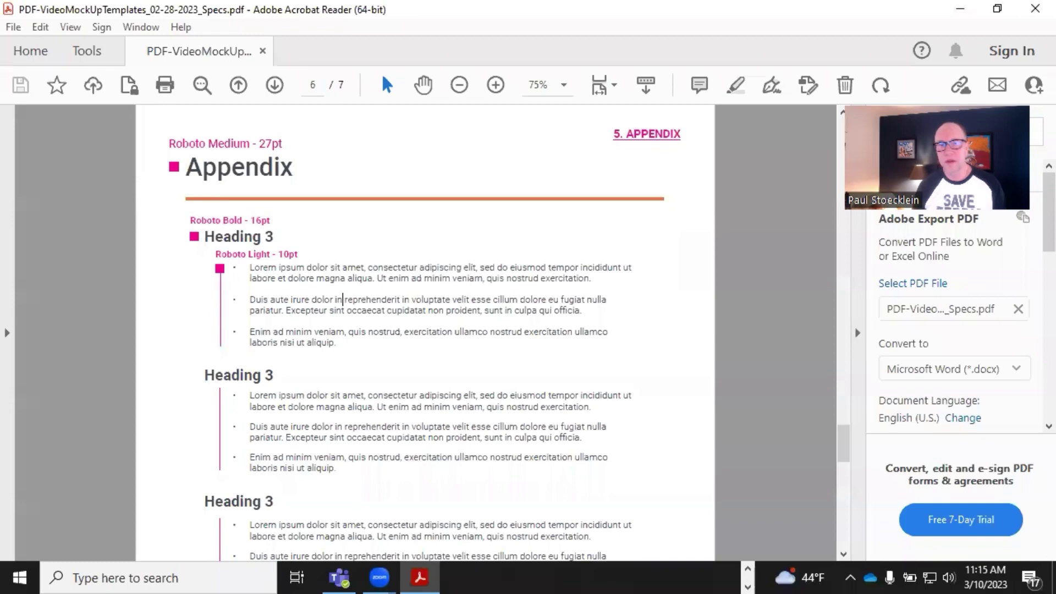
Scroll the specs PDF's table of contents to Chapters 3–6, briefly highlighting the Chapter 6 entries
{"action": "scroll", "coordinate": [379, 294], "scroll_direction": "up", "scroll_amount": 8}
{"action": "scroll", "coordinate": [379, 295], "scroll_direction": "up", "scroll_amount": 15}
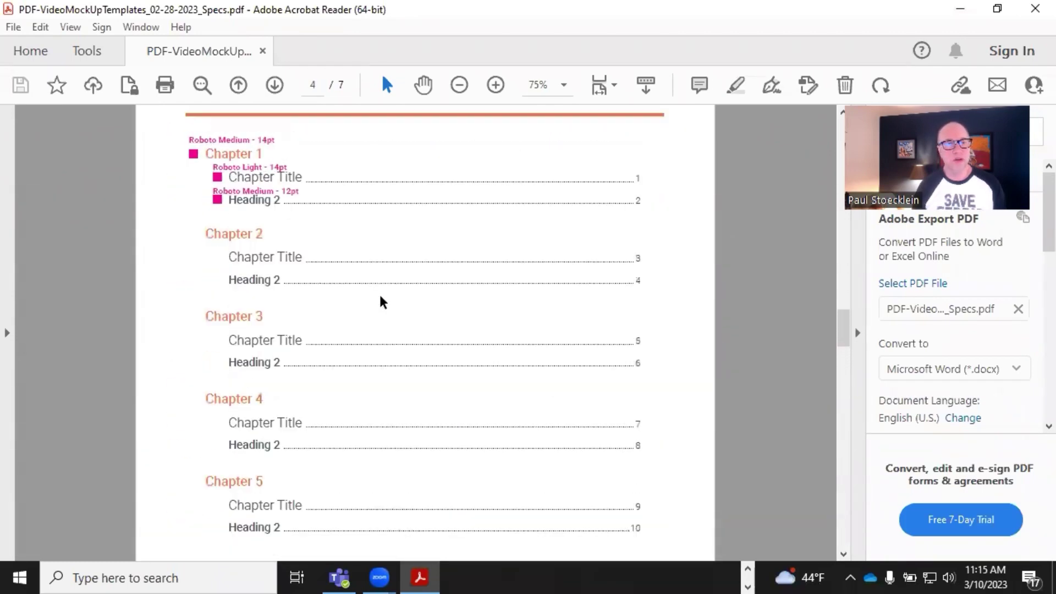
{"action": "scroll", "coordinate": [380, 297], "scroll_direction": "down", "scroll_amount": 6}
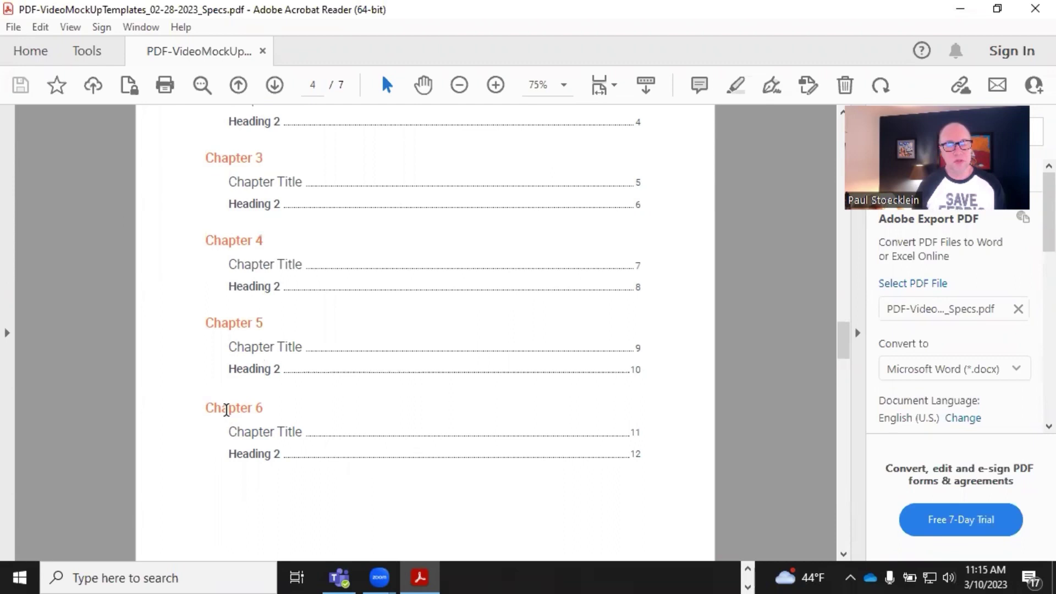
{"action": "left_click_drag", "start_coordinate": [207, 407], "coordinate": [302, 437]}
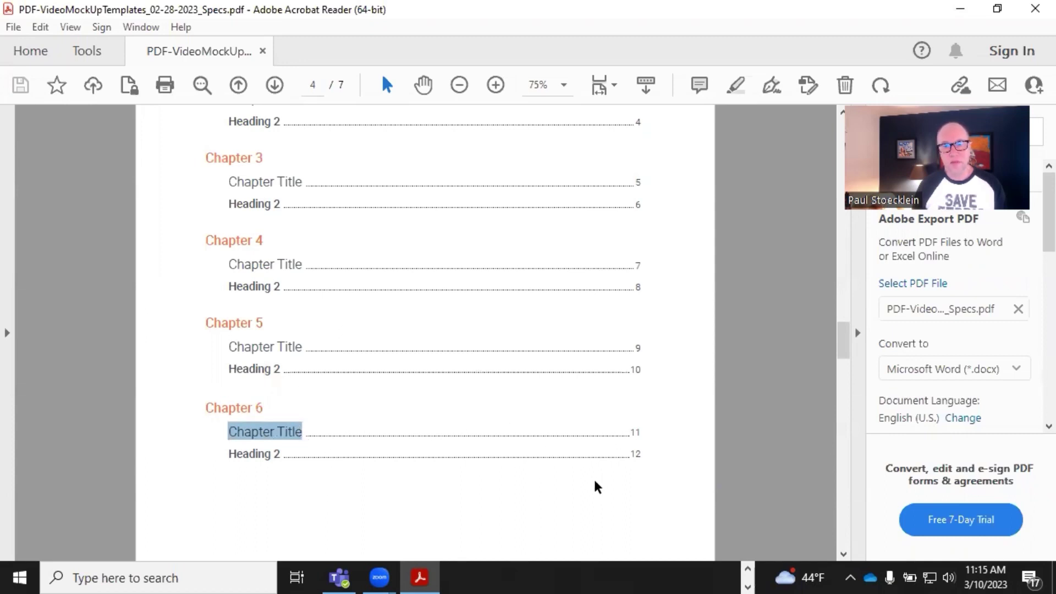
{"action": "left_click", "coordinate": [212, 408]}
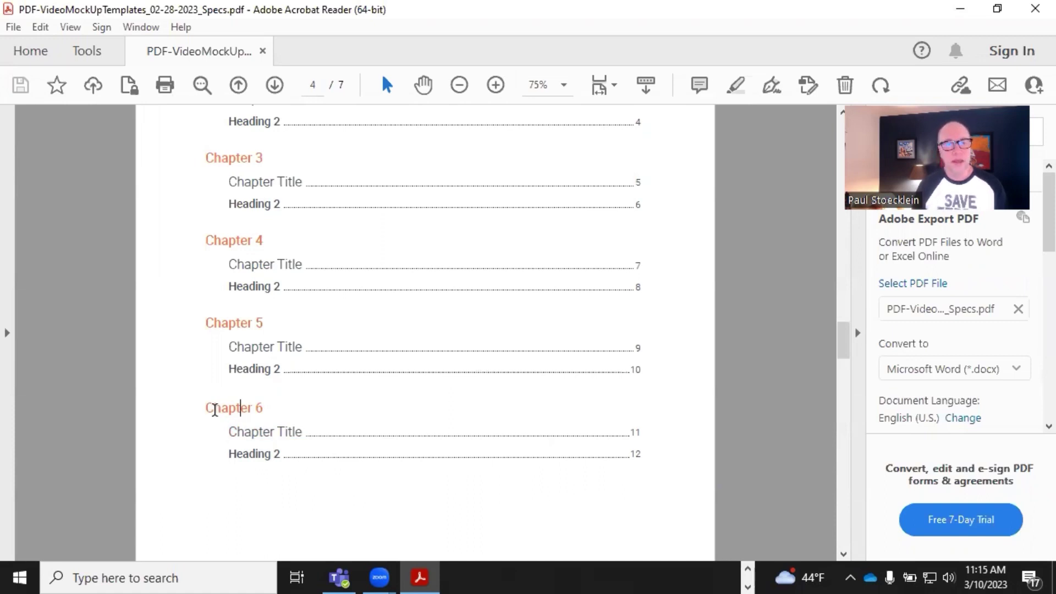
{"action": "left_click_drag", "start_coordinate": [208, 410], "coordinate": [263, 408]}
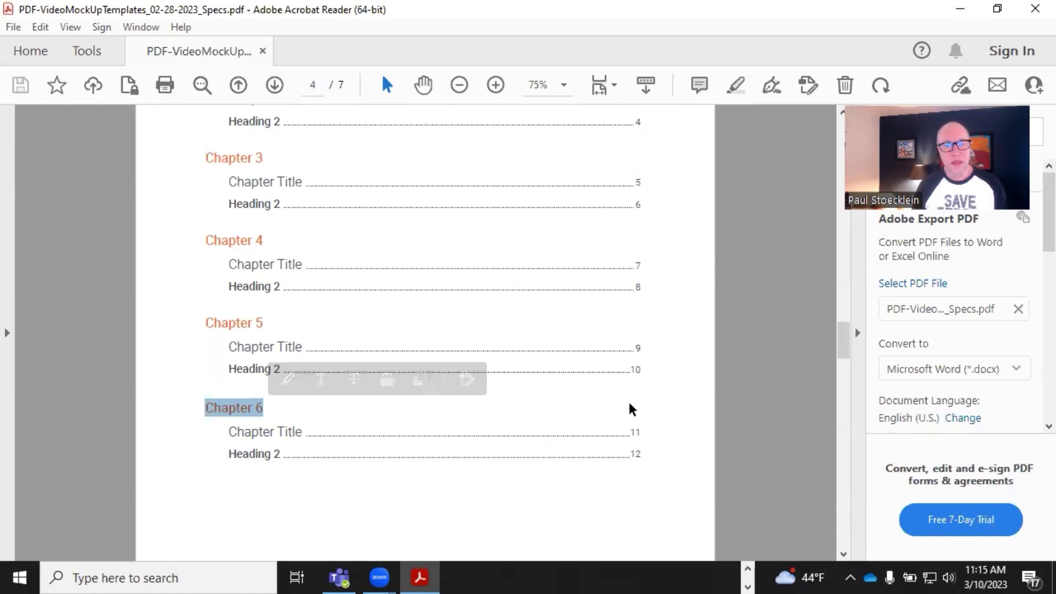
{"action": "left_click", "coordinate": [227, 407]}
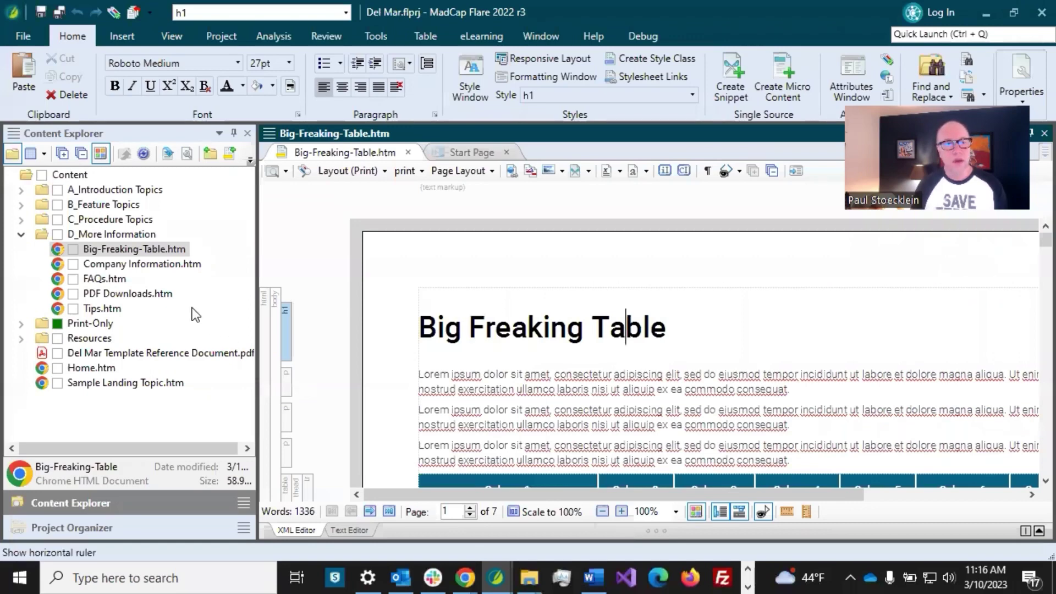
Add a new topic named Appendix to the Print-Only folder
{"action": "left_click", "coordinate": [21, 234]}
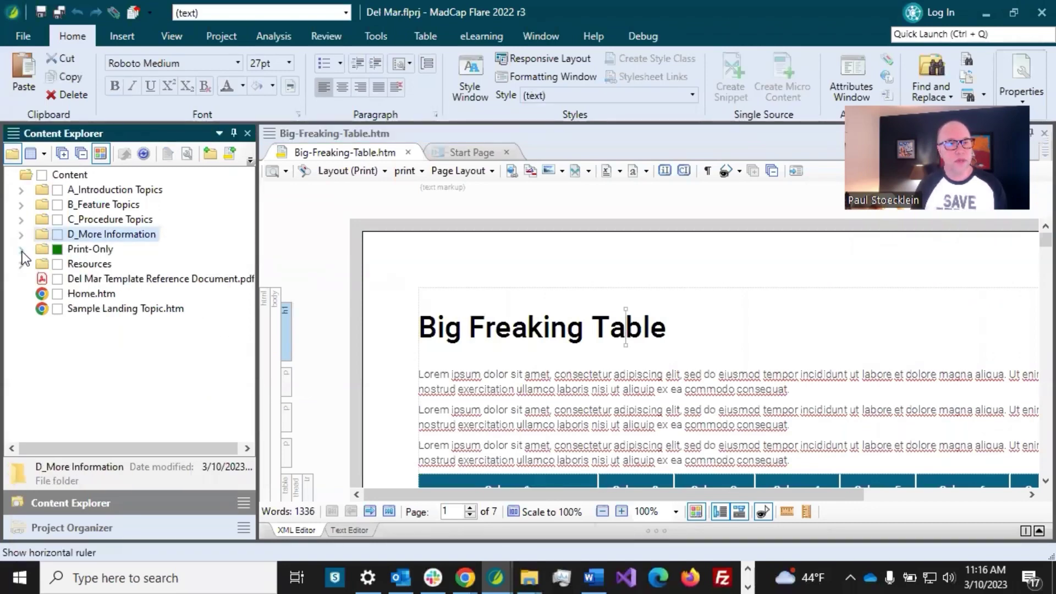
{"action": "left_click", "coordinate": [21, 250]}
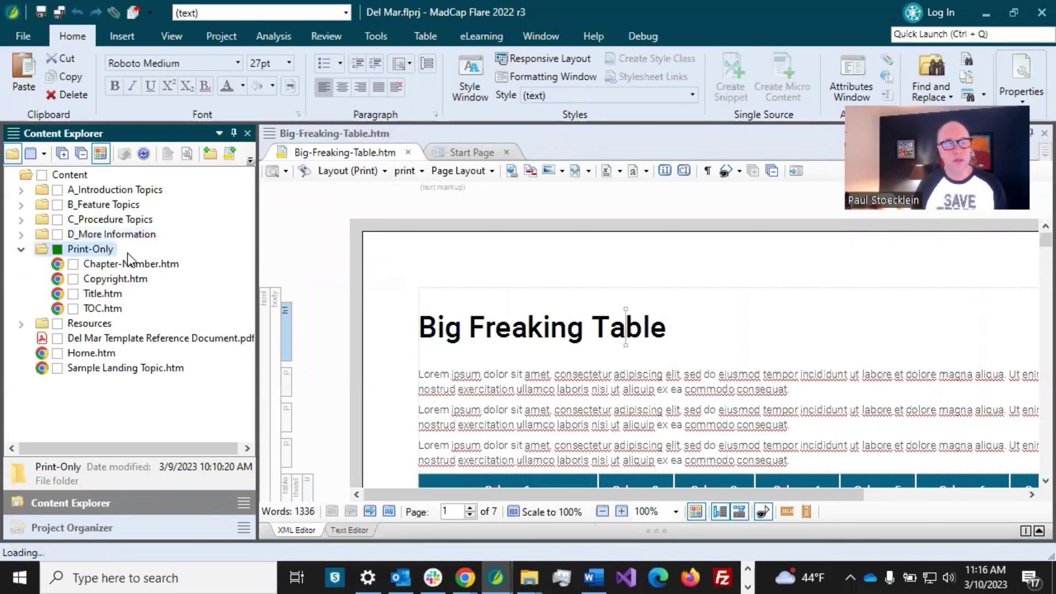
{"action": "left_click", "coordinate": [226, 154]}
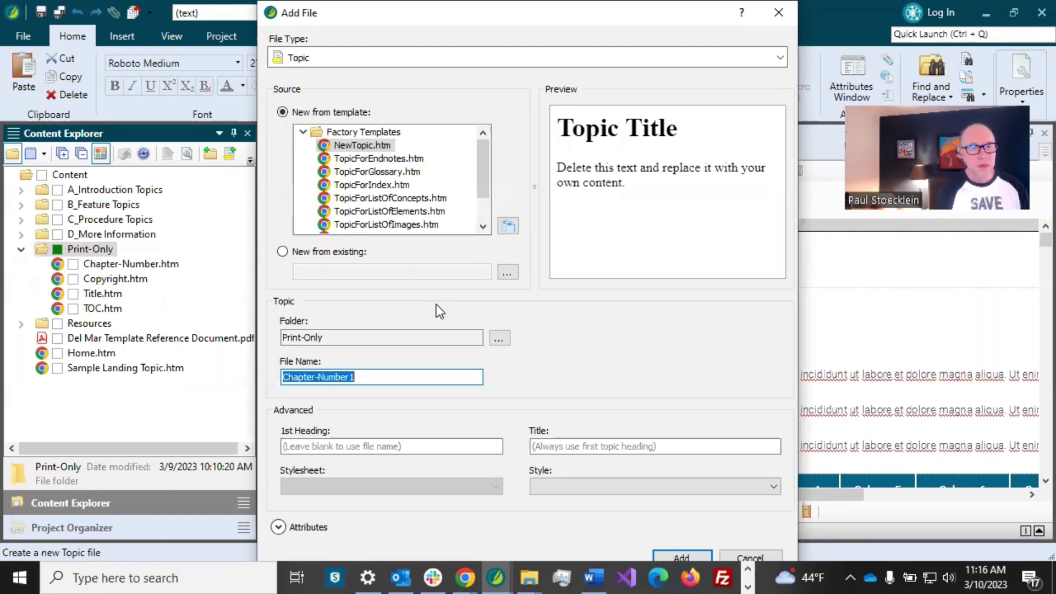
{"action": "type", "text": "Appendix"}
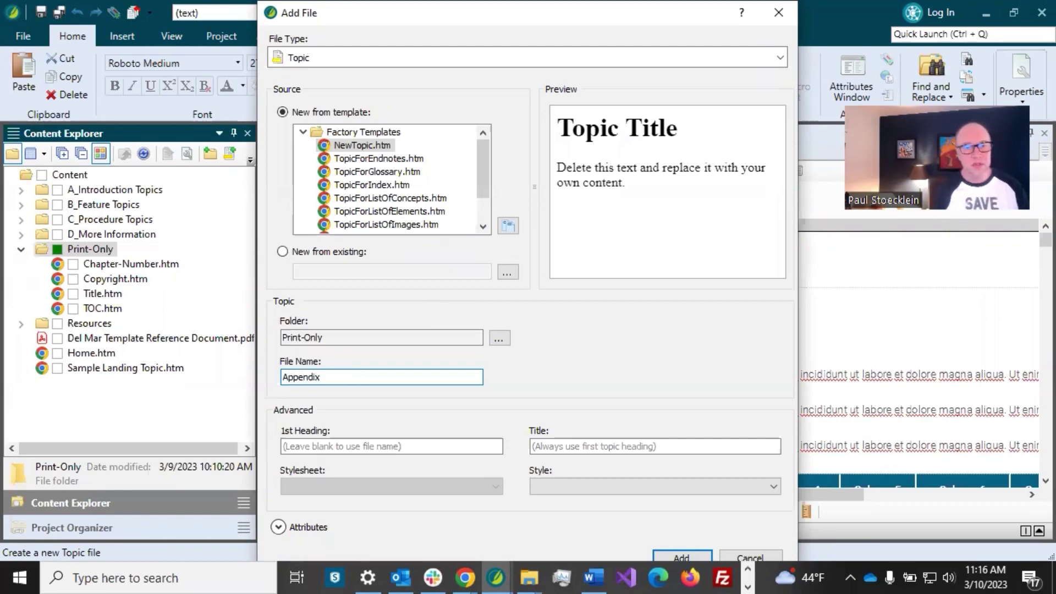
{"action": "left_click", "coordinate": [704, 558]}
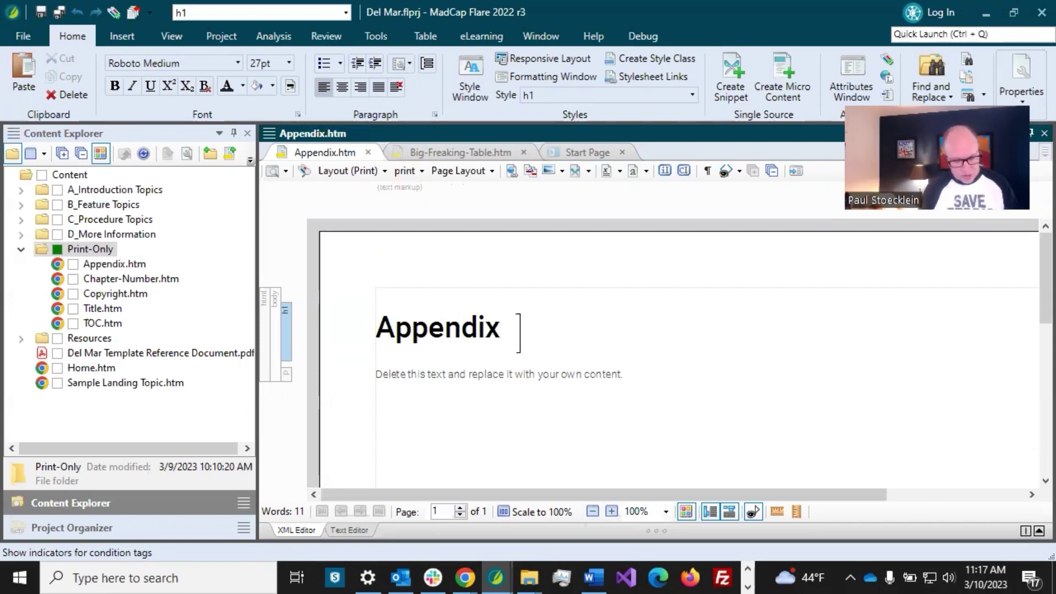
Insert an hr.FullWidth horizontal rule on a new line below the Appendix heading
{"action": "key", "text": "Return"}
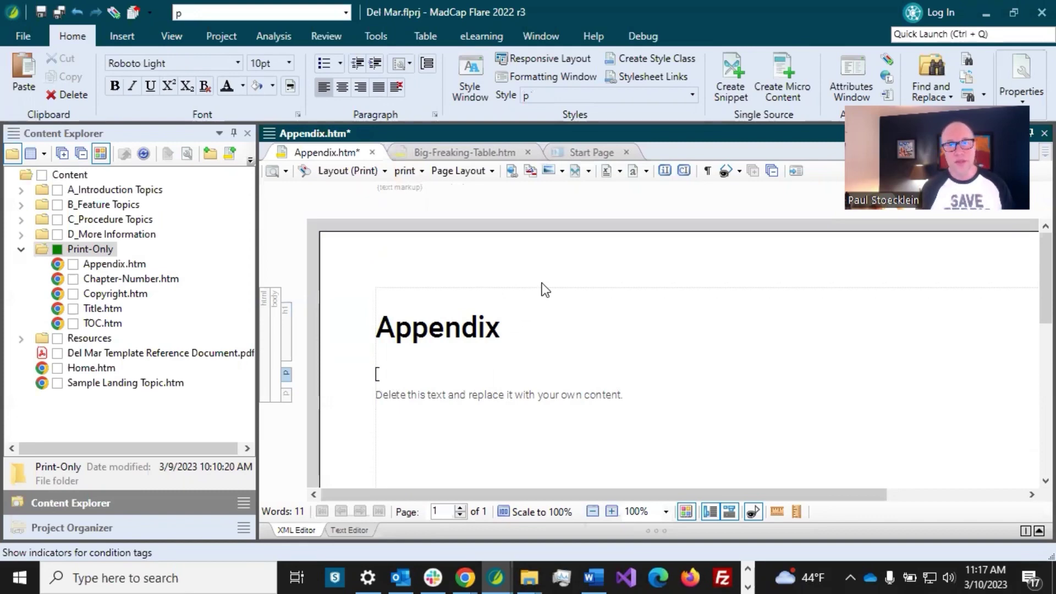
{"action": "left_click", "coordinate": [120, 35]}
{"action": "left_click", "coordinate": [704, 57]}
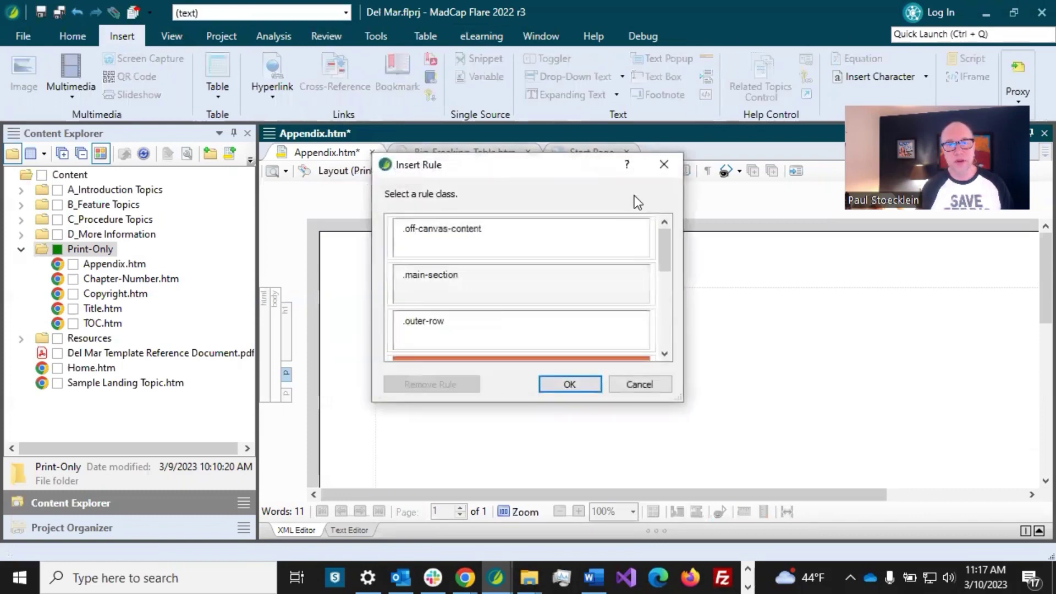
{"action": "left_click_drag", "start_coordinate": [666, 256], "coordinate": [668, 296]}
{"action": "left_click", "coordinate": [500, 256]}
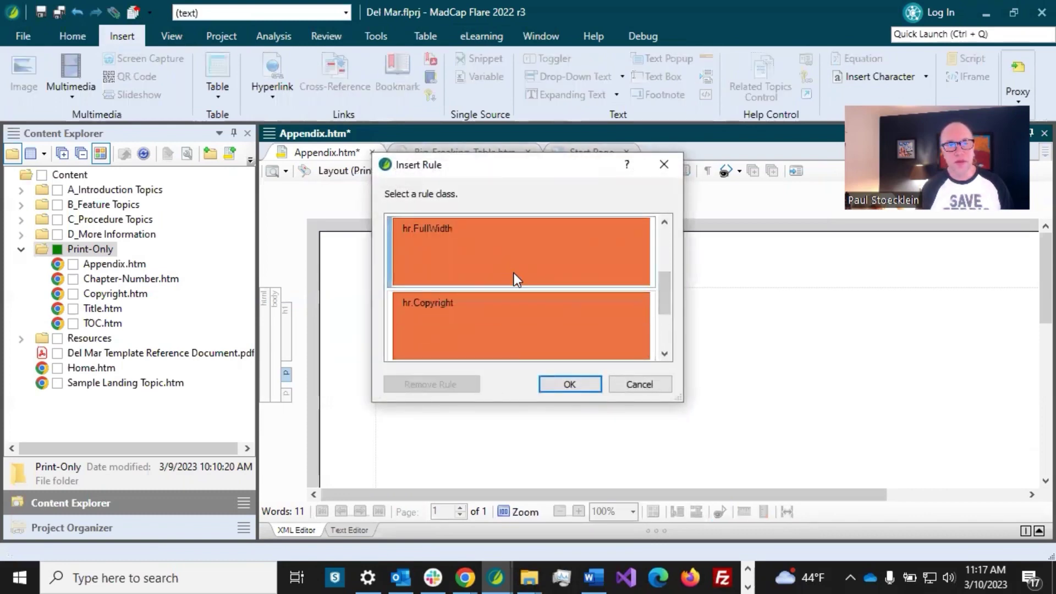
{"action": "left_click", "coordinate": [556, 387]}
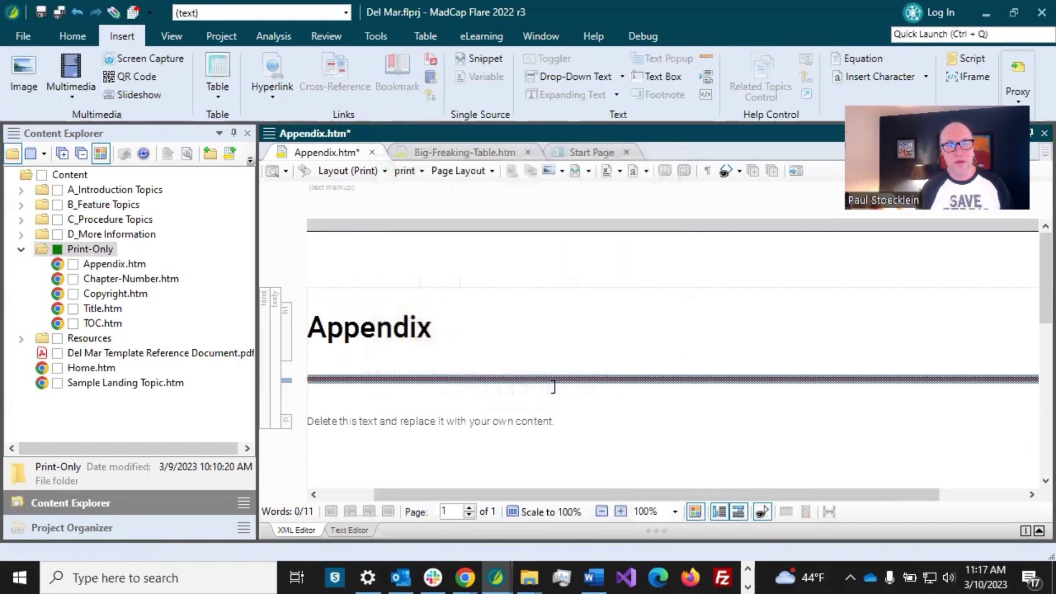
{"action": "left_click", "coordinate": [357, 494]}
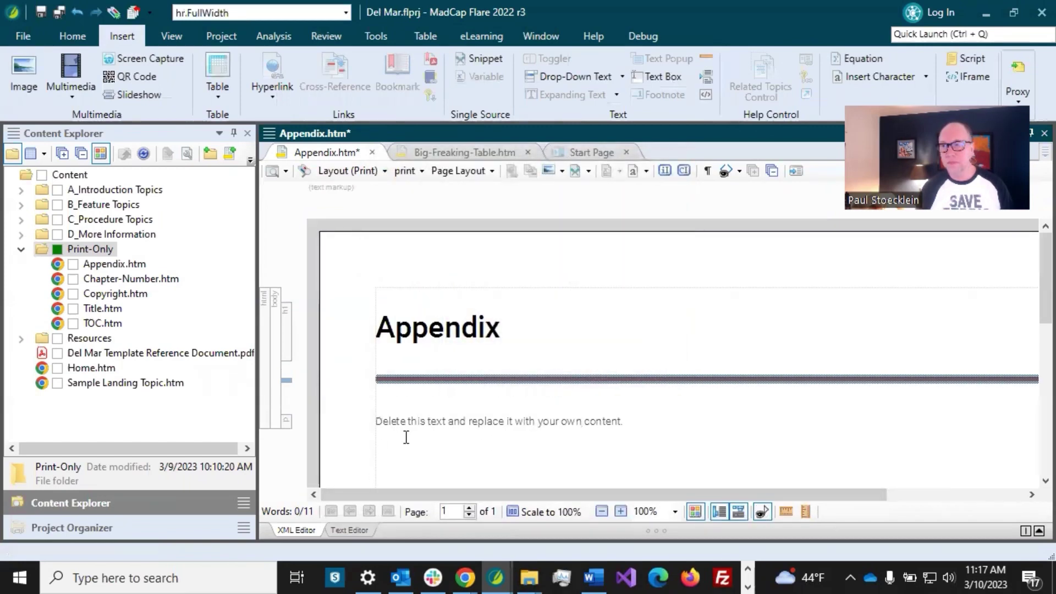
Delete the placeholder paragraph and save Appendix.htm
{"action": "right_click", "coordinate": [286, 421]}
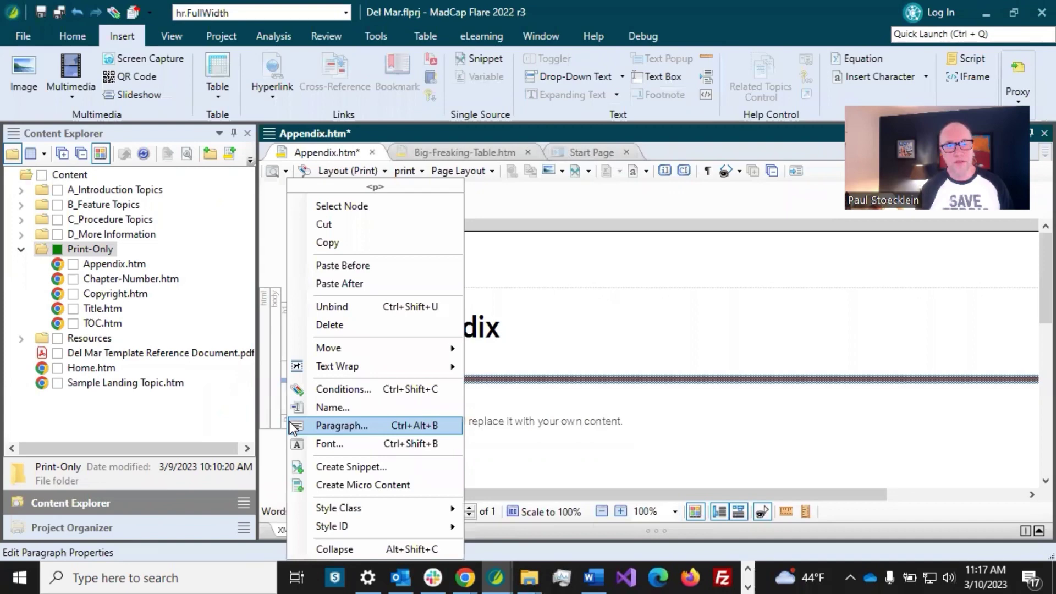
{"action": "left_click", "coordinate": [332, 325]}
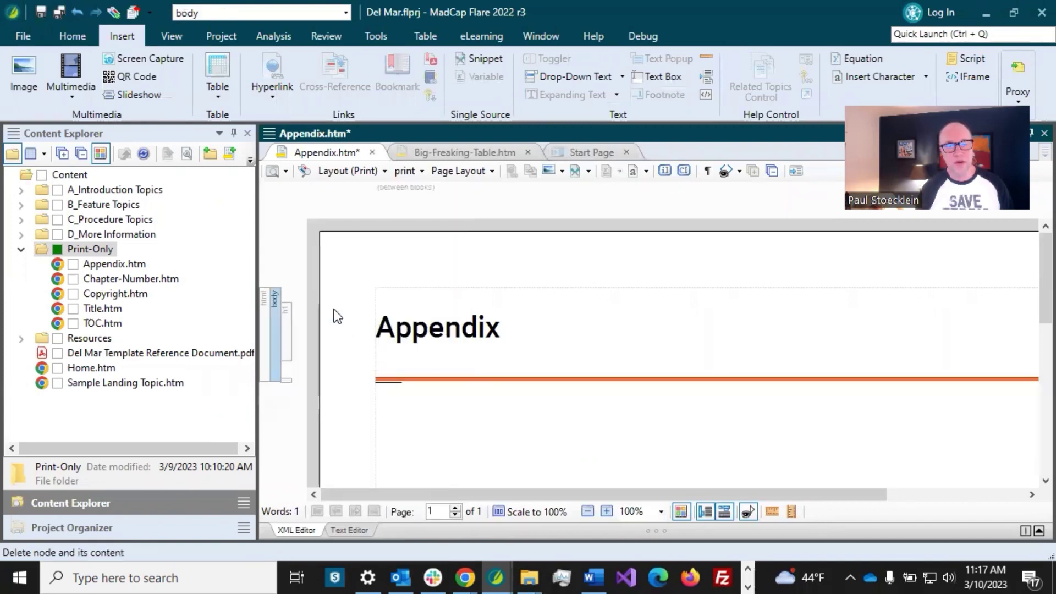
{"action": "left_click", "coordinate": [58, 12]}
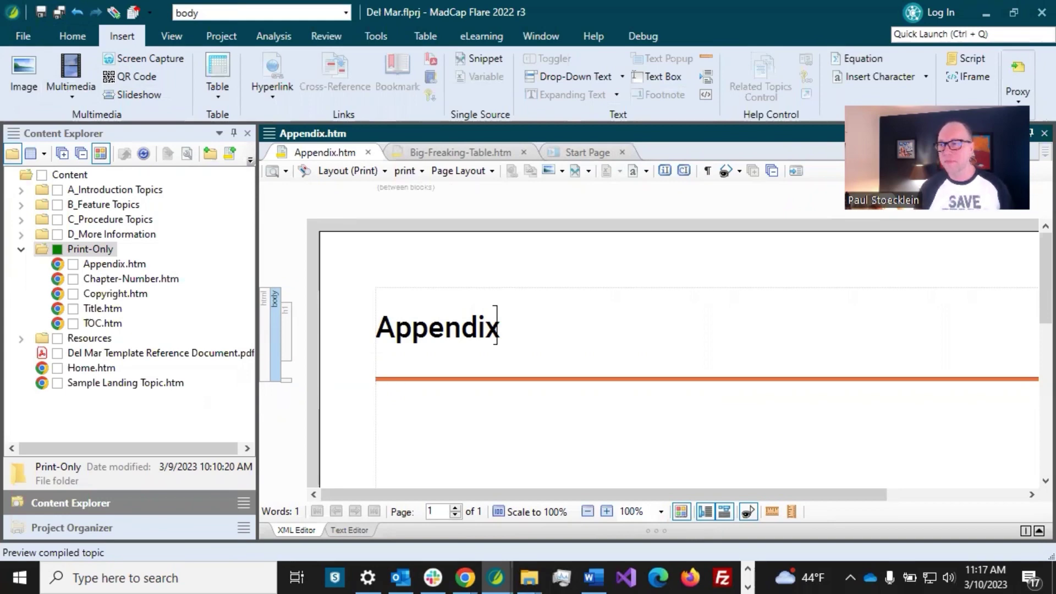
{"action": "left_click", "coordinate": [465, 327]}
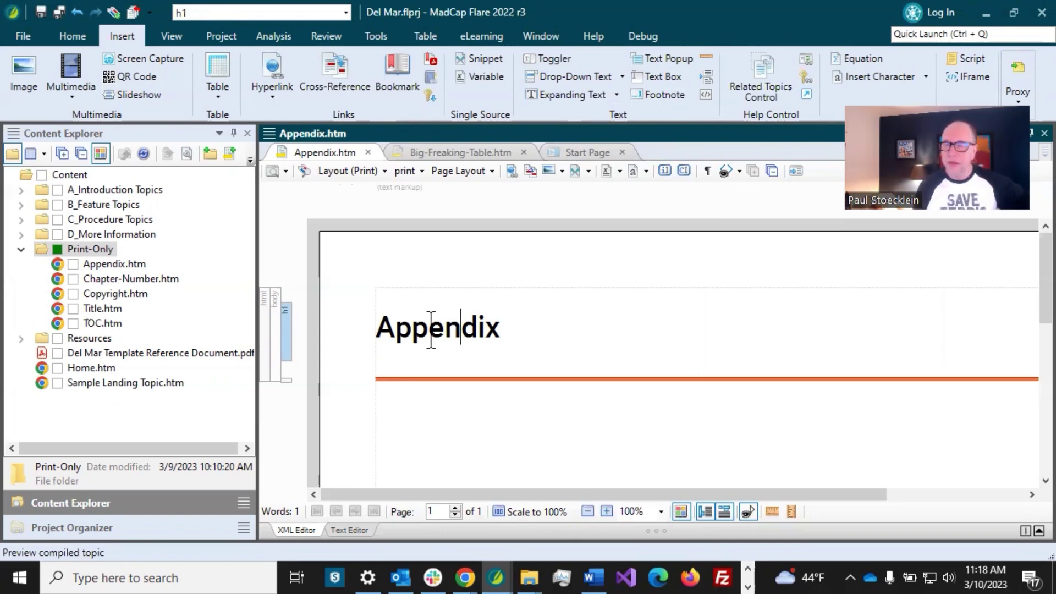
Create a new h1.Appendix selector in MainStyles.css under the default medium
{"action": "right_click", "coordinate": [286, 332]}
{"action": "mouse_move", "coordinate": [385, 507]}
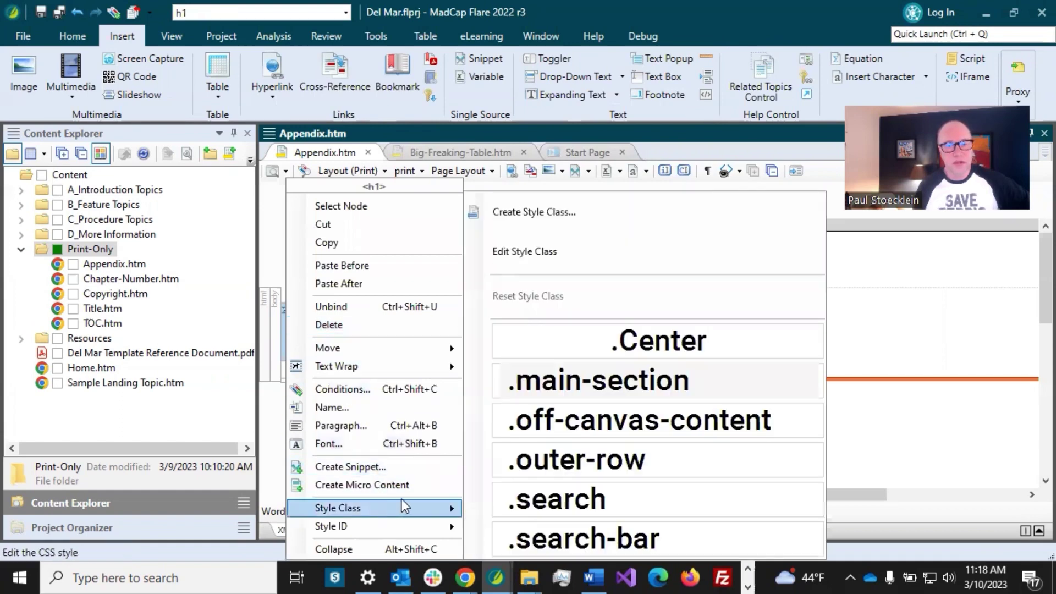
{"action": "left_click", "coordinate": [543, 253]}
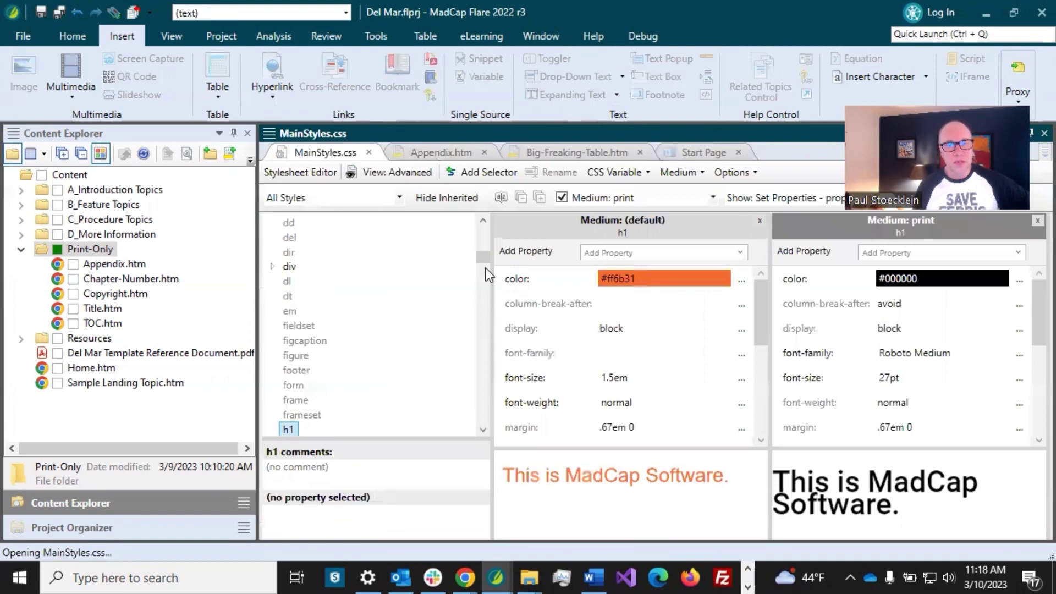
{"action": "scroll", "coordinate": [486, 427], "scroll_direction": "down", "scroll_amount": 2}
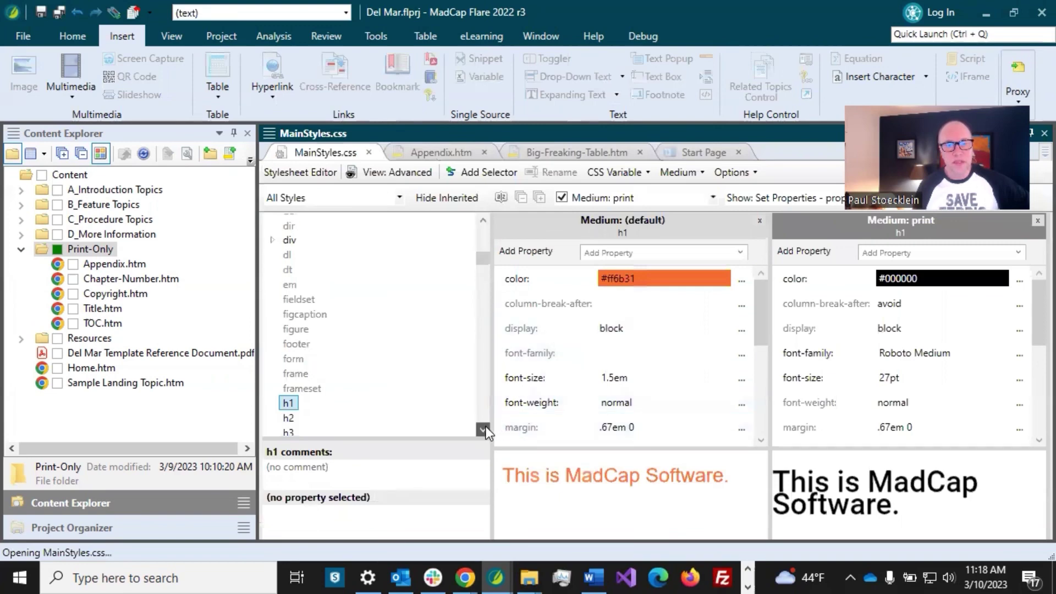
{"action": "left_click", "coordinate": [559, 229]}
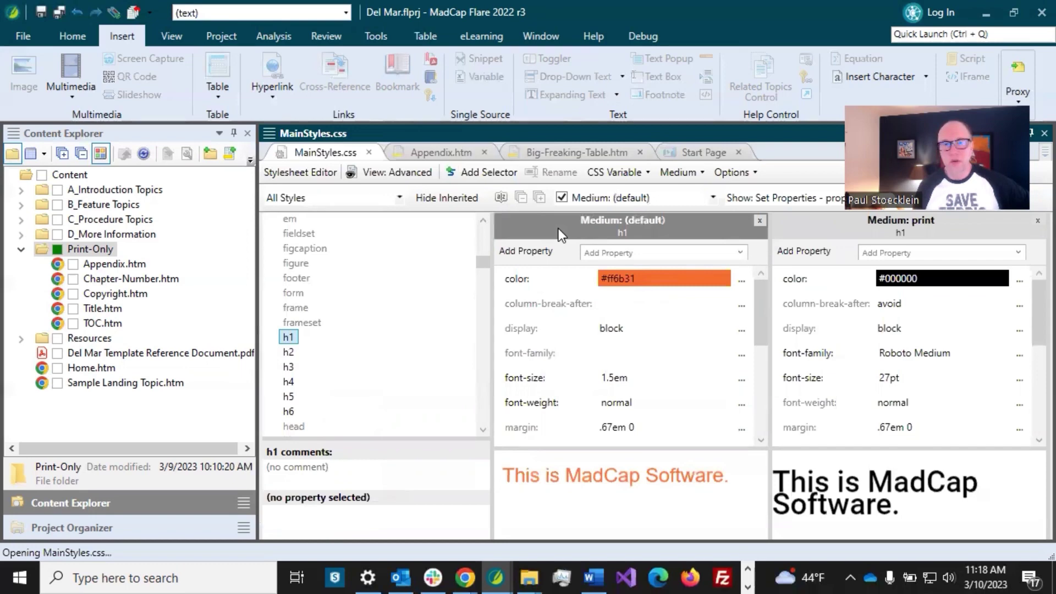
{"action": "left_click", "coordinate": [489, 171]}
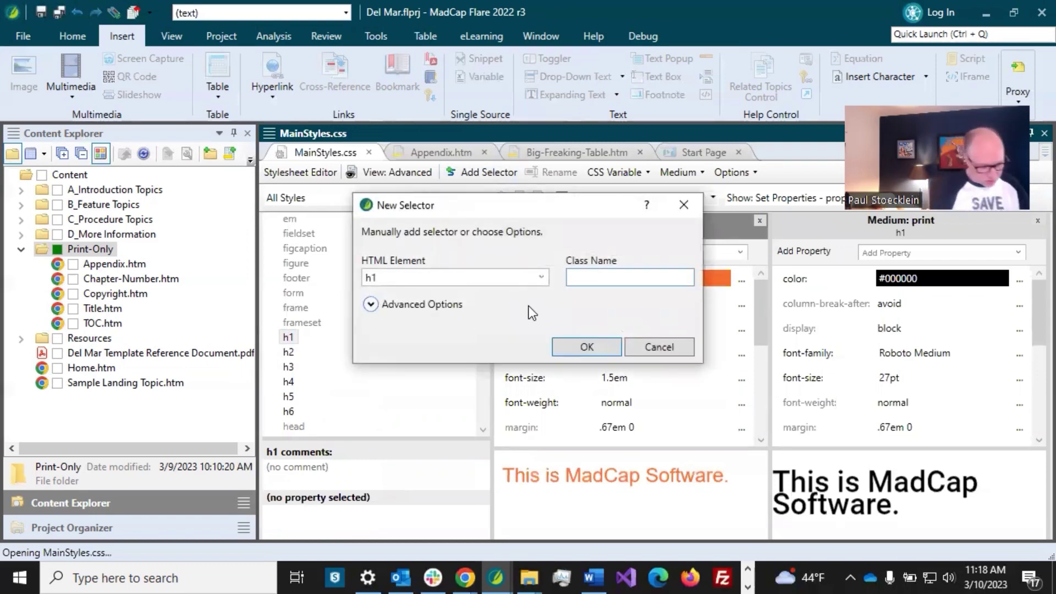
{"action": "type", "text": "Appendix"}
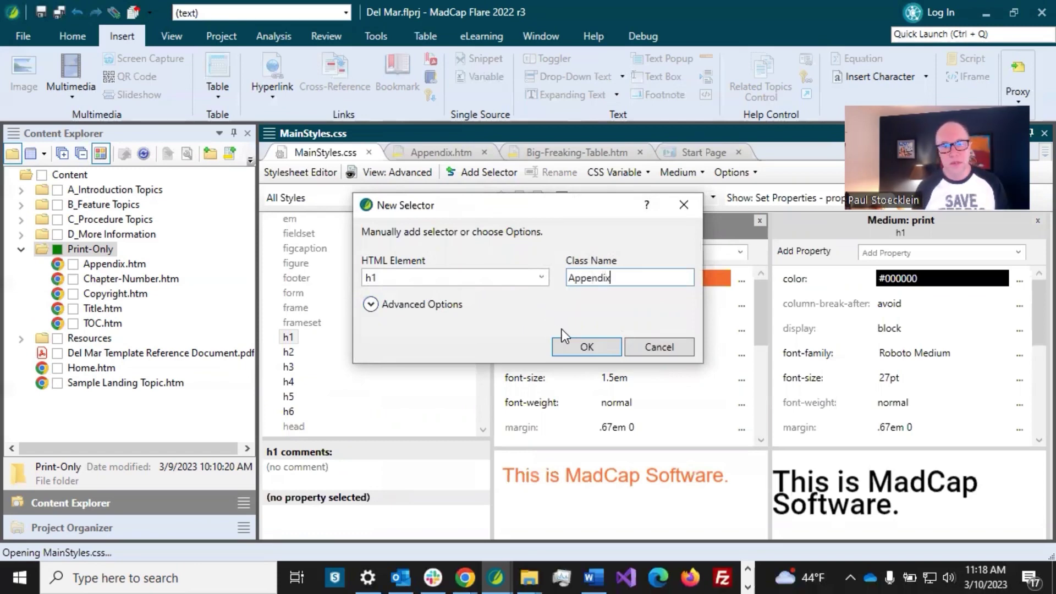
{"action": "left_click", "coordinate": [585, 346]}
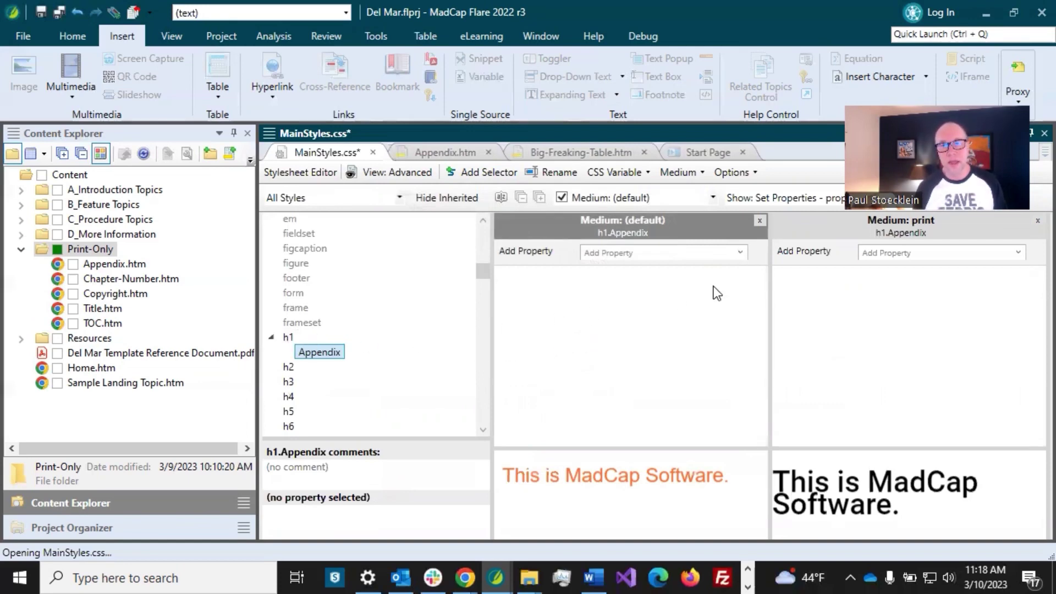
Set h1.Appendix's print mc-heading-level to 1 and save MainStyles.css
{"action": "left_click", "coordinate": [896, 253]}
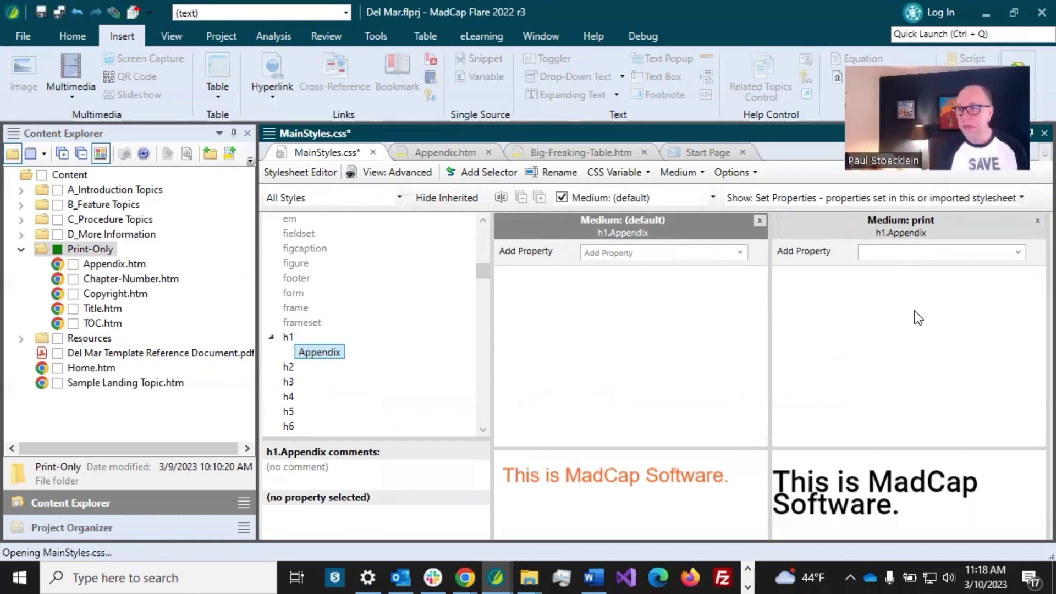
{"action": "type", "text": "mc-head"}
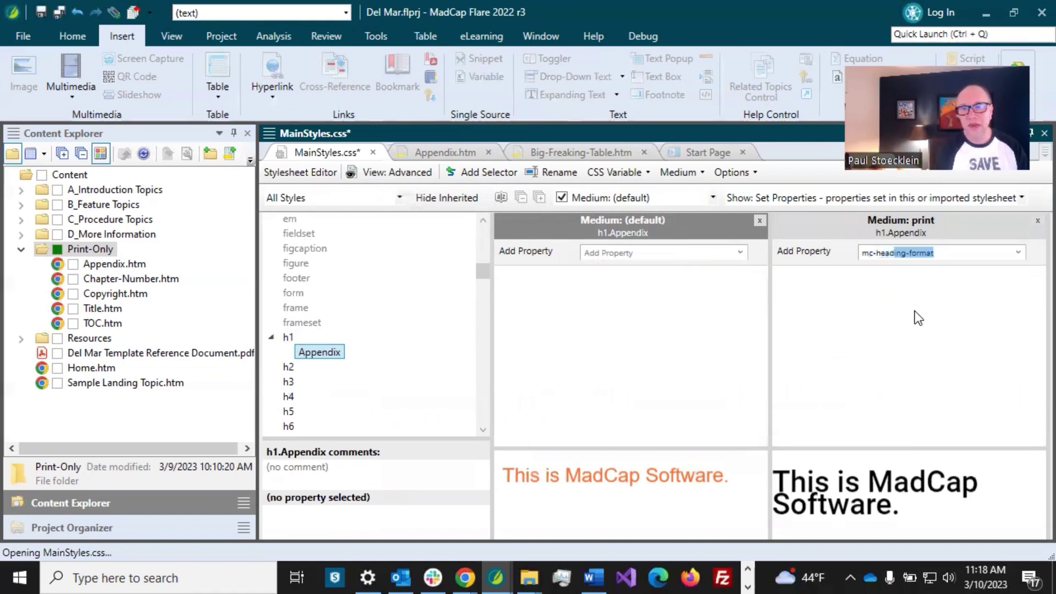
{"action": "type", "text": "ing-level"}
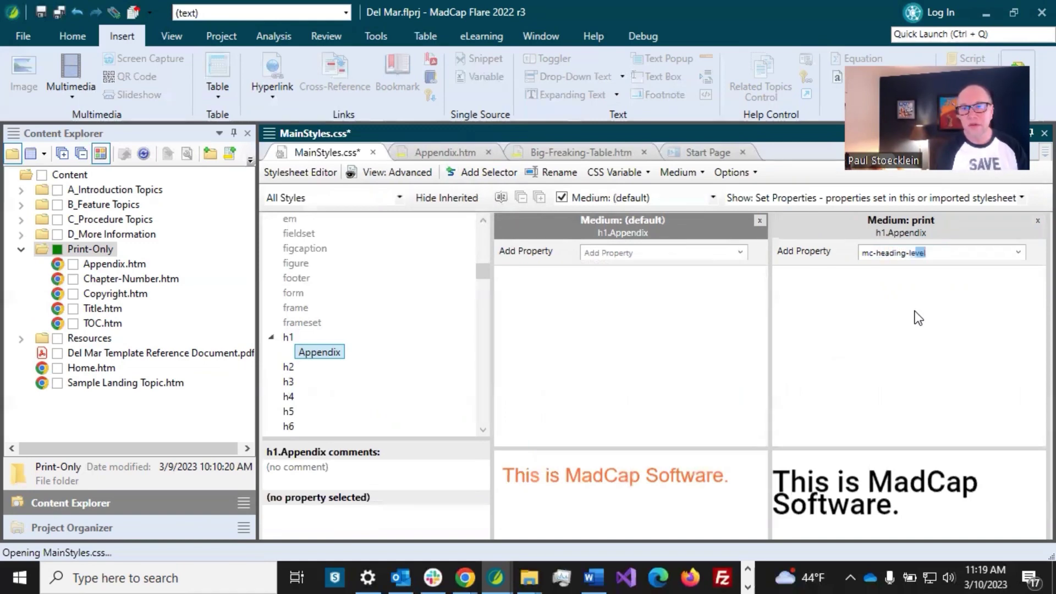
{"action": "key", "text": "Return"}
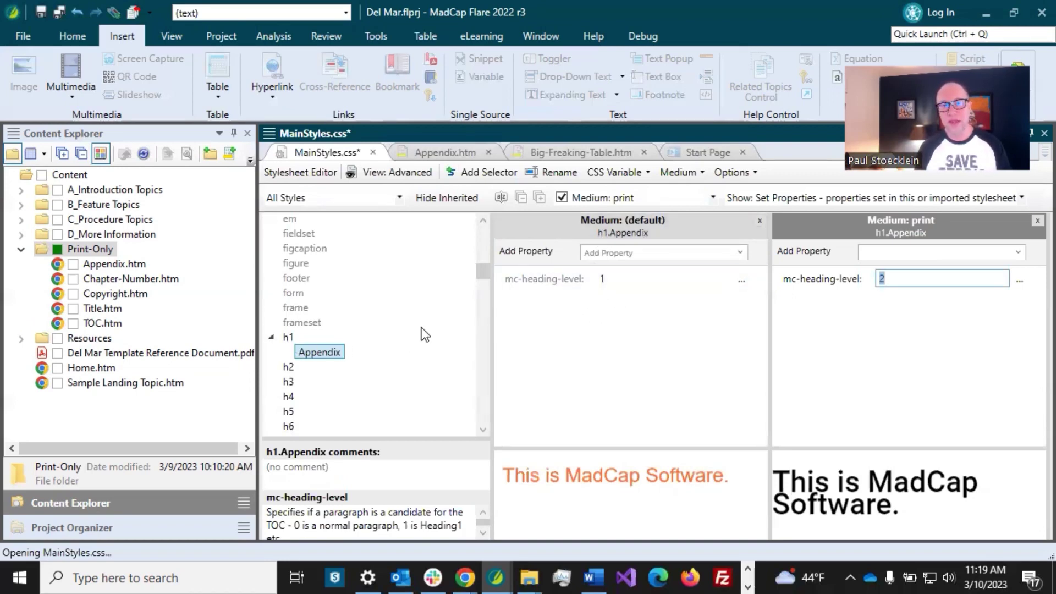
{"action": "left_click", "coordinate": [897, 278]}
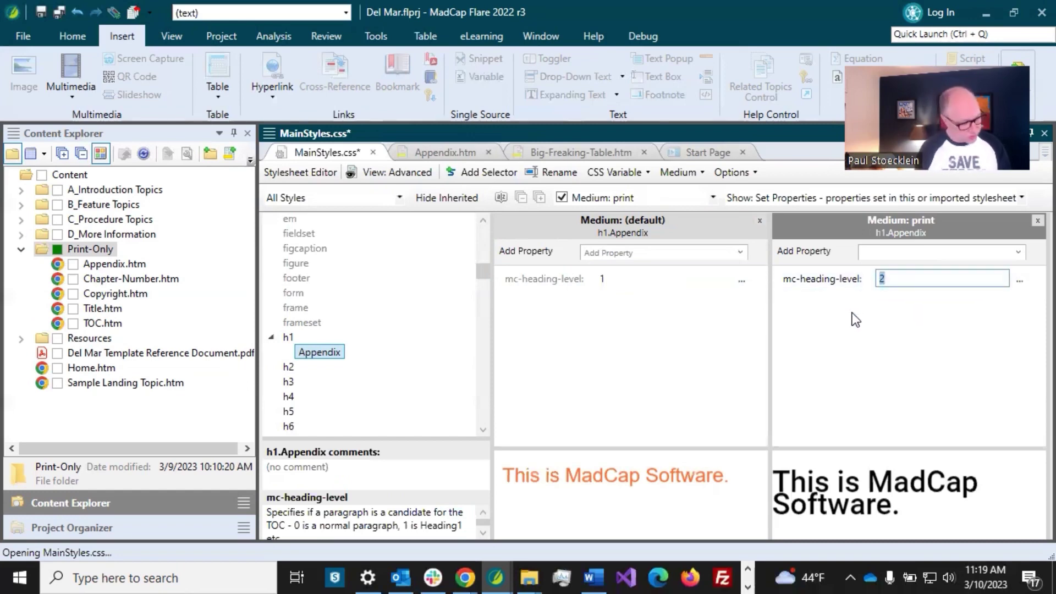
{"action": "type", "text": "1"}
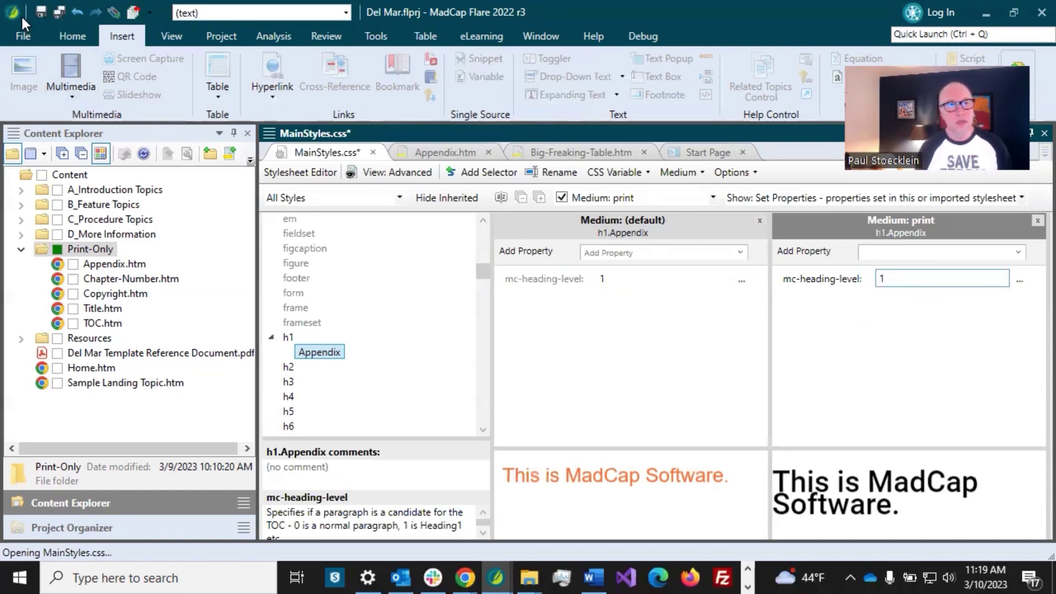
{"action": "left_click", "coordinate": [59, 11]}
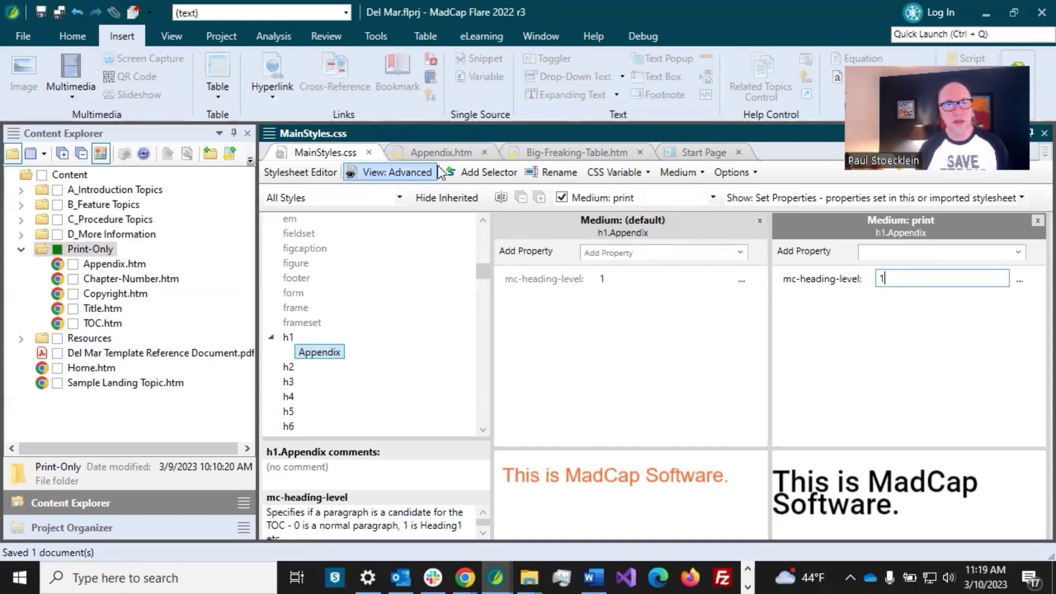
{"action": "left_click", "coordinate": [447, 151]}
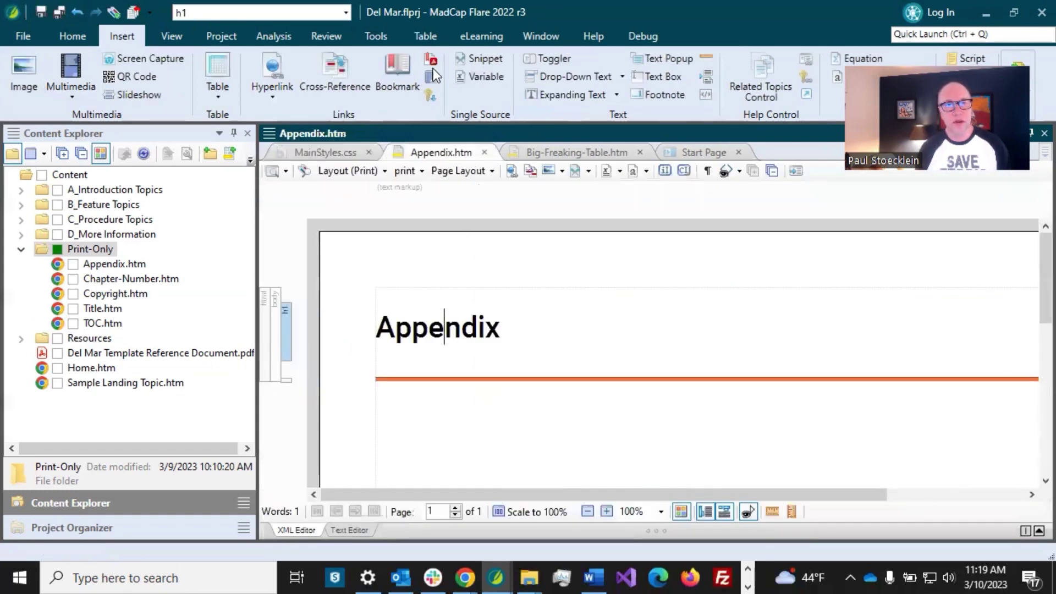
Apply the h1.Appendix class to the Appendix heading and save the topic
{"action": "left_click", "coordinate": [346, 12]}
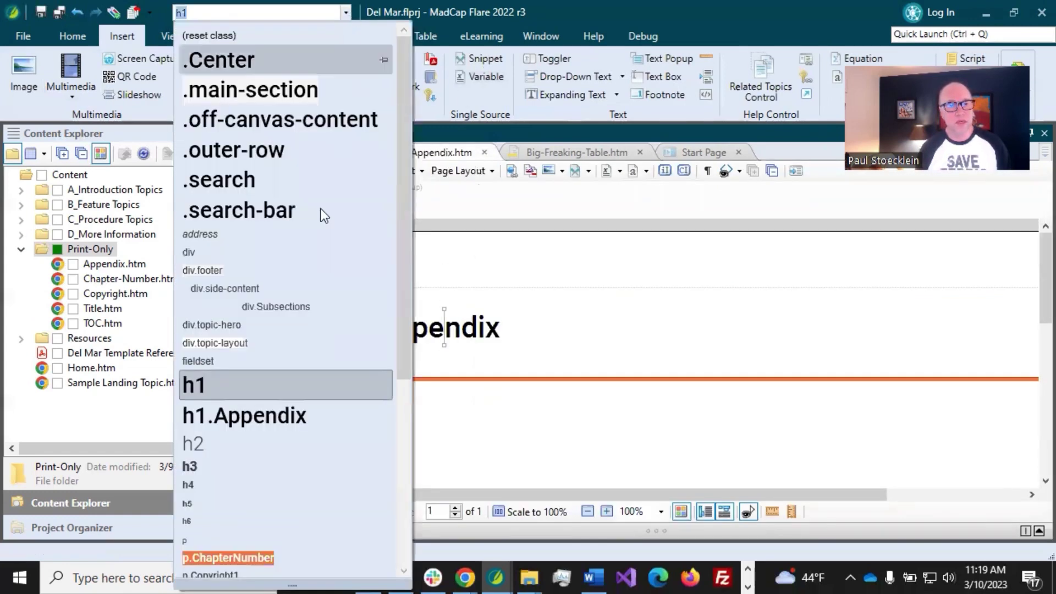
{"action": "left_click", "coordinate": [260, 414]}
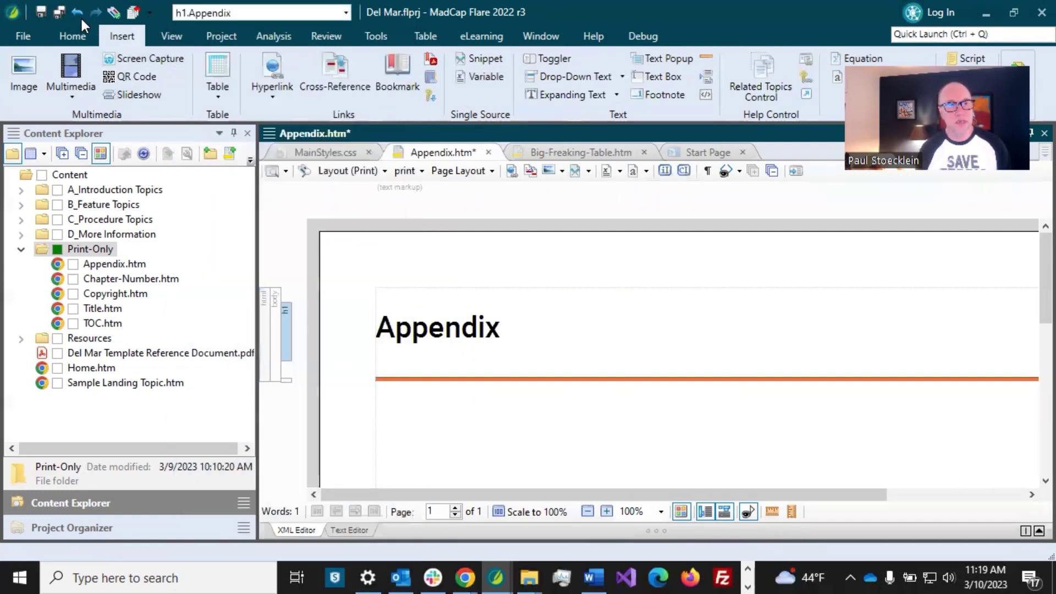
{"action": "left_click", "coordinate": [62, 9]}
{"action": "left_click", "coordinate": [408, 325]}
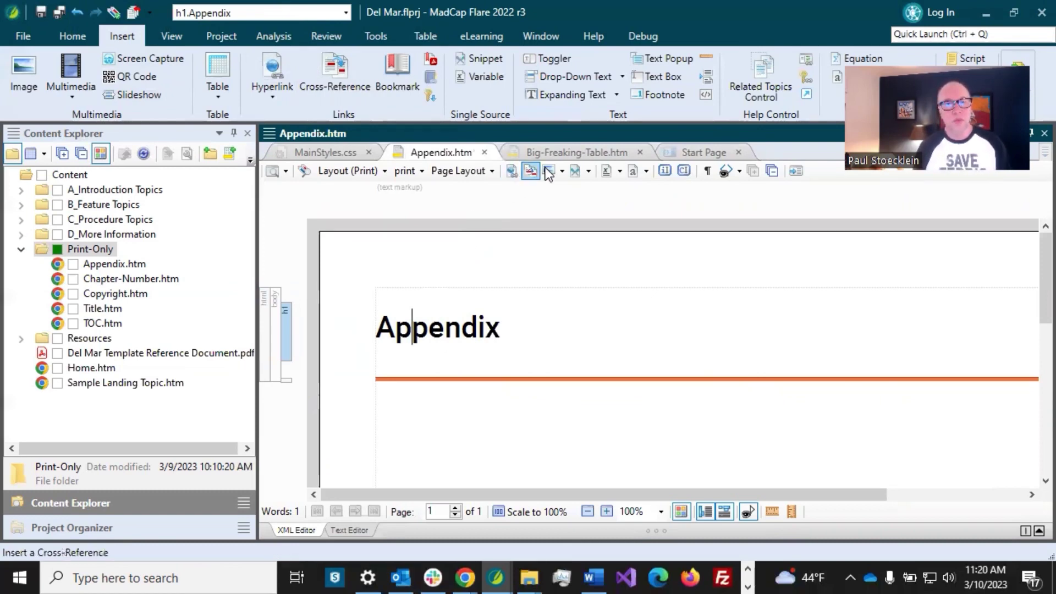
Switch to Big-Freaking-Table.htm and scroll its 7-page print layout down and back up
{"action": "left_click", "coordinate": [563, 153]}
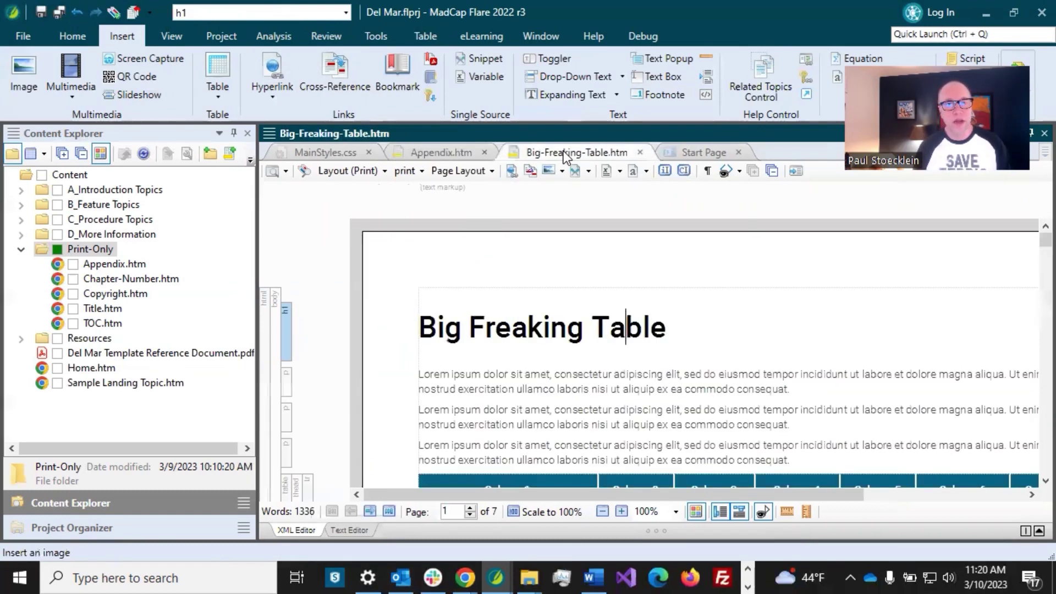
{"action": "left_click", "coordinate": [537, 327]}
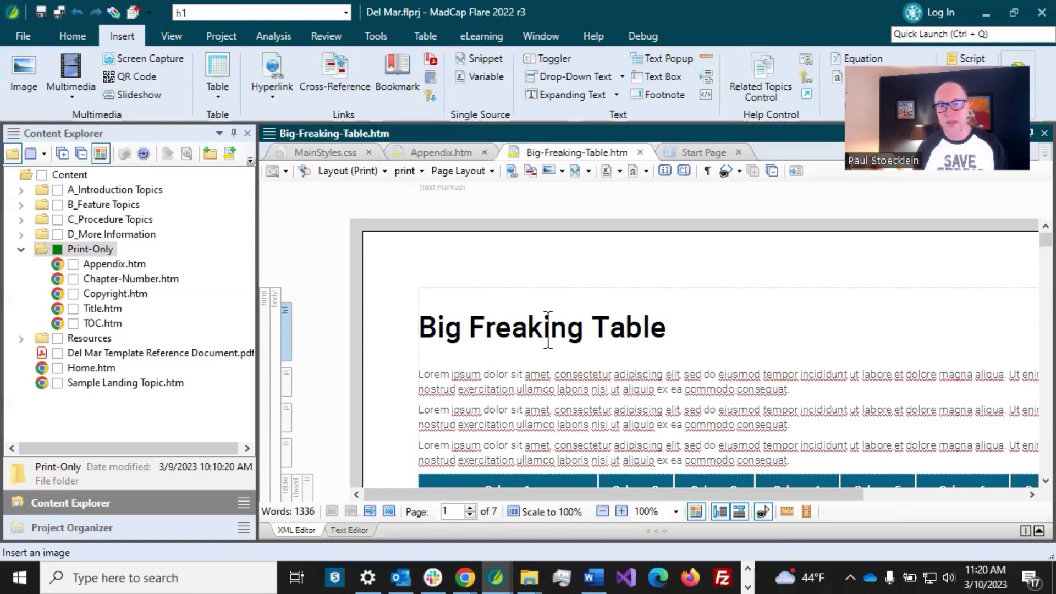
{"action": "scroll", "coordinate": [547, 329], "scroll_direction": "down", "scroll_amount": 3}
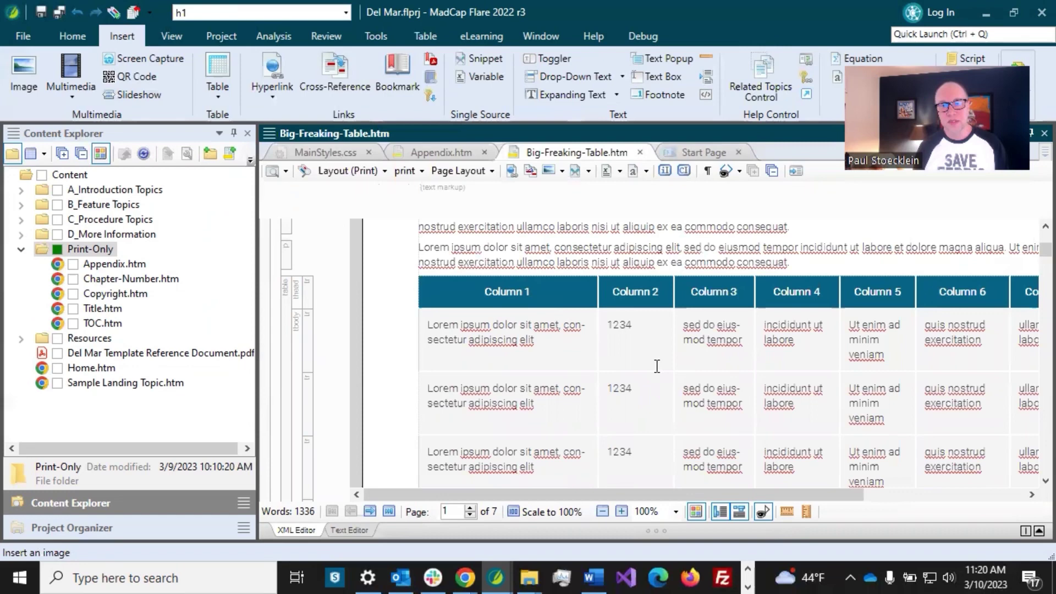
{"action": "left_click_drag", "start_coordinate": [1045, 250], "coordinate": [1031, 256]}
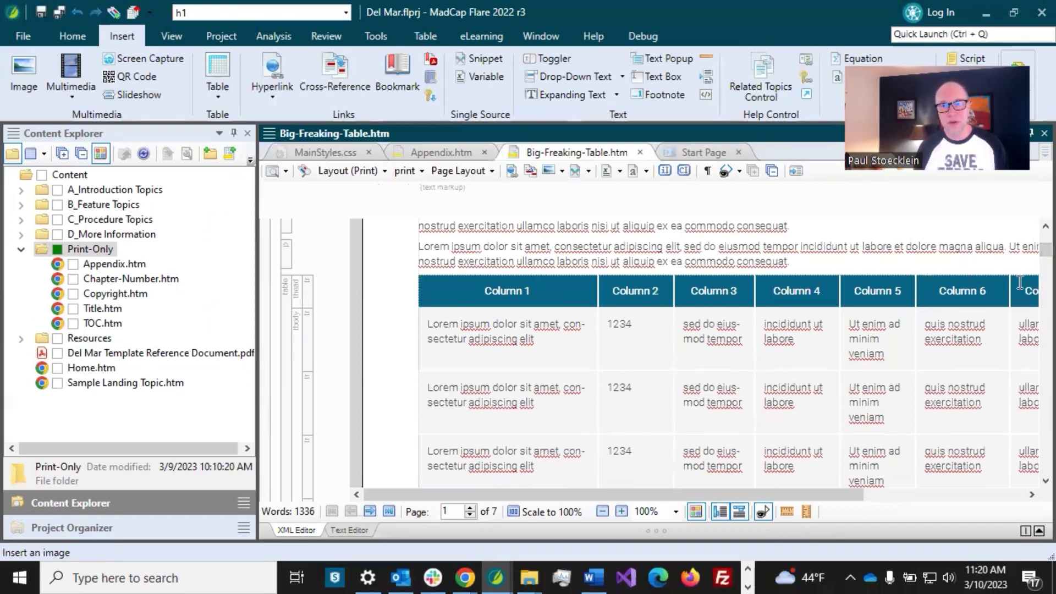
{"action": "mouse_move", "coordinate": [1031, 259]}
{"action": "left_mouse_down"}
{"action": "mouse_move", "coordinate": [1038, 335]}
{"action": "mouse_move", "coordinate": [1038, 248]}
{"action": "mouse_move", "coordinate": [1039, 270]}
{"action": "left_mouse_up"}
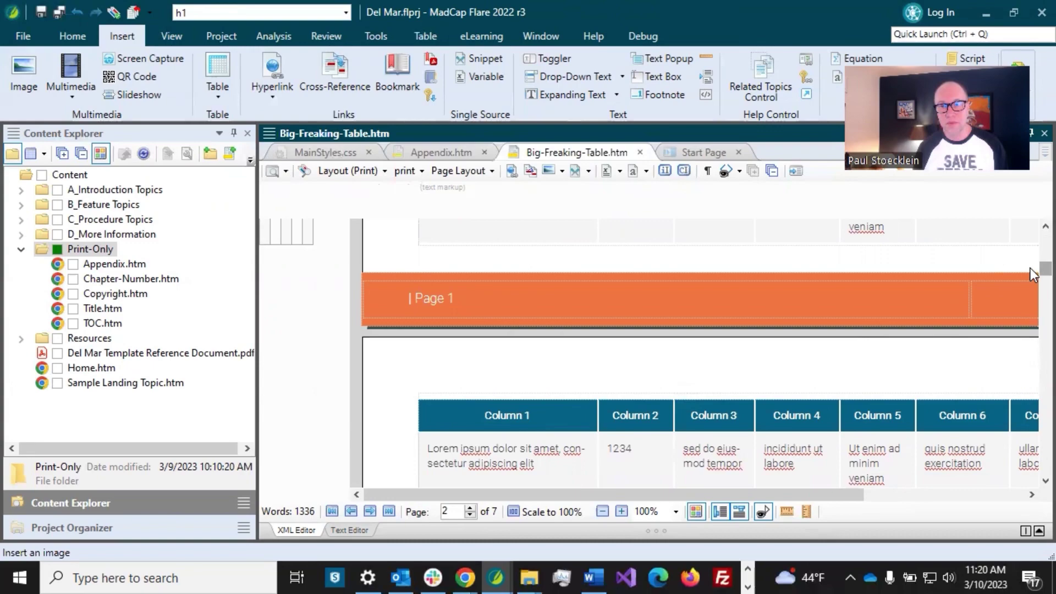
{"action": "left_click_drag", "start_coordinate": [1031, 269], "coordinate": [1032, 245]}
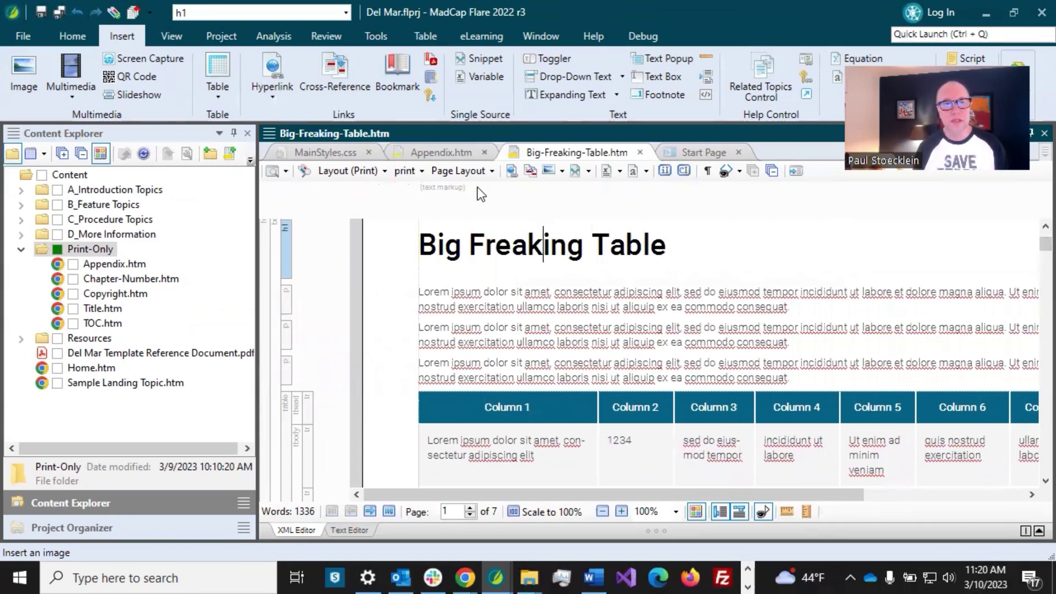
Browse the page layout list and inspect the Lorem ipsum paragraphs and wide table
{"action": "left_click", "coordinate": [482, 174]}
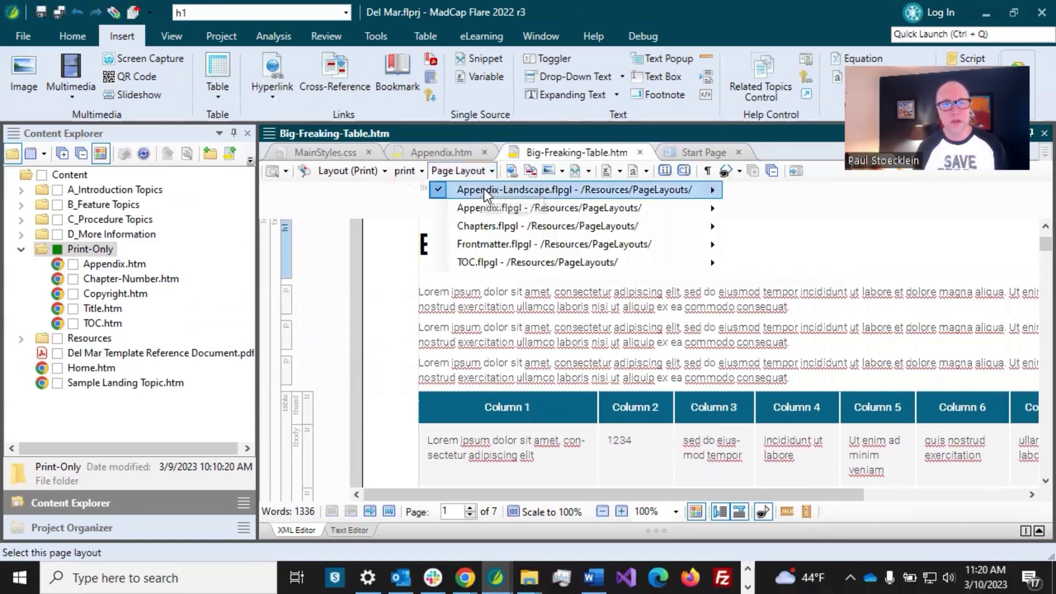
{"action": "left_click", "coordinate": [691, 179]}
{"action": "left_click", "coordinate": [486, 174]}
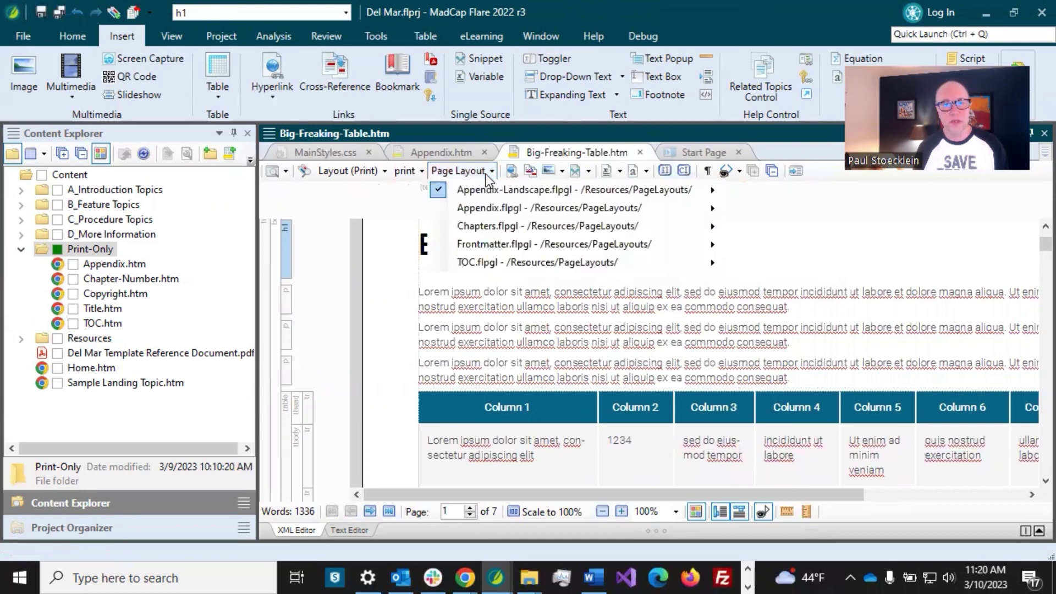
{"action": "mouse_move", "coordinate": [484, 190]}
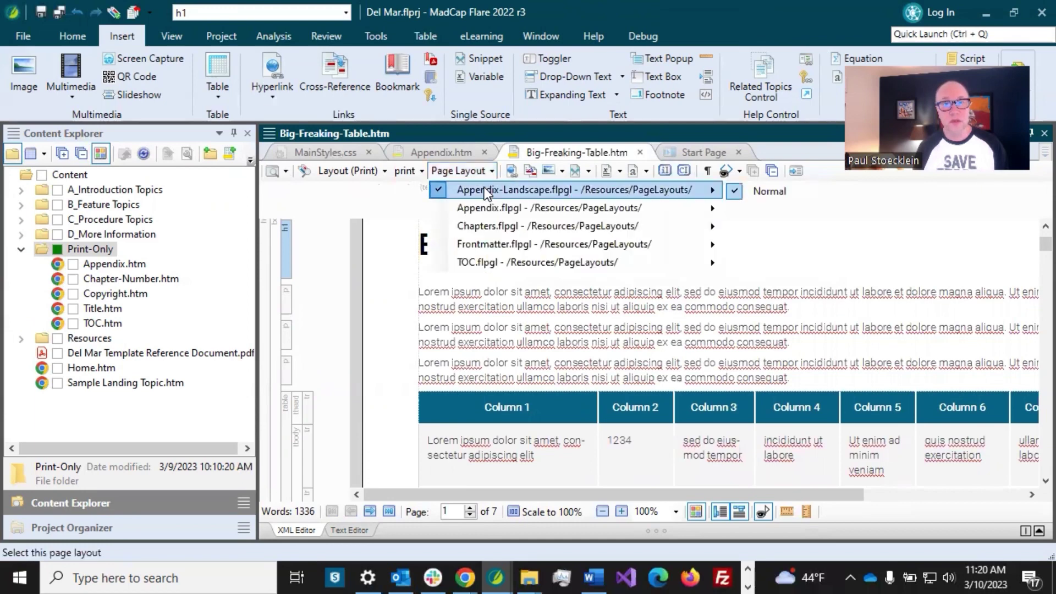
{"action": "left_click_drag", "start_coordinate": [484, 327], "coordinate": [789, 342]}
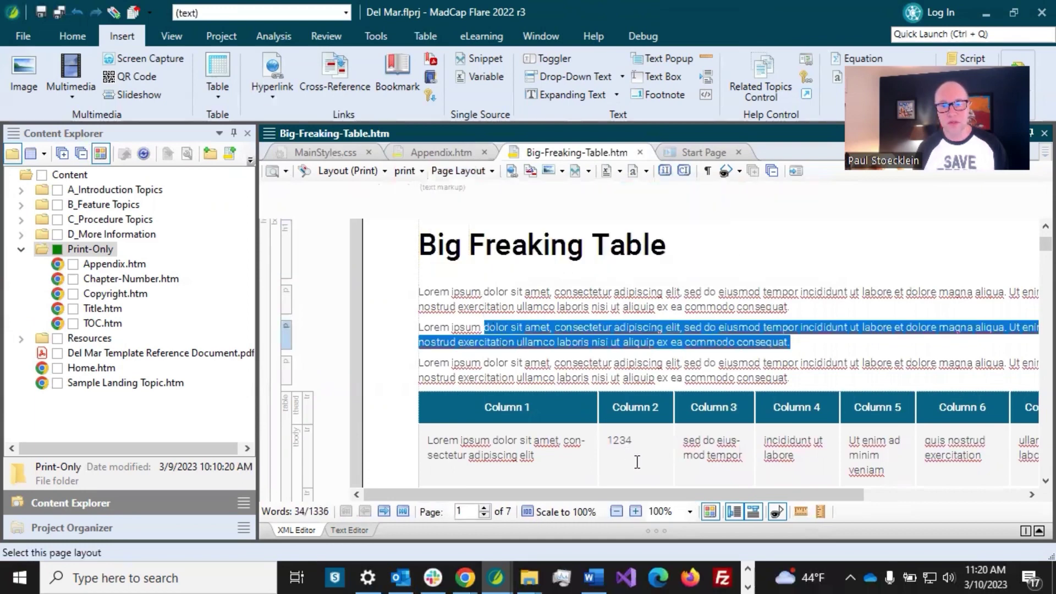
{"action": "mouse_move", "coordinate": [670, 488]}
{"action": "left_mouse_down"}
{"action": "mouse_move", "coordinate": [749, 490]}
{"action": "mouse_move", "coordinate": [669, 489]}
{"action": "left_mouse_up"}
{"action": "scroll", "coordinate": [595, 458], "scroll_direction": "right", "scroll_amount": 5}
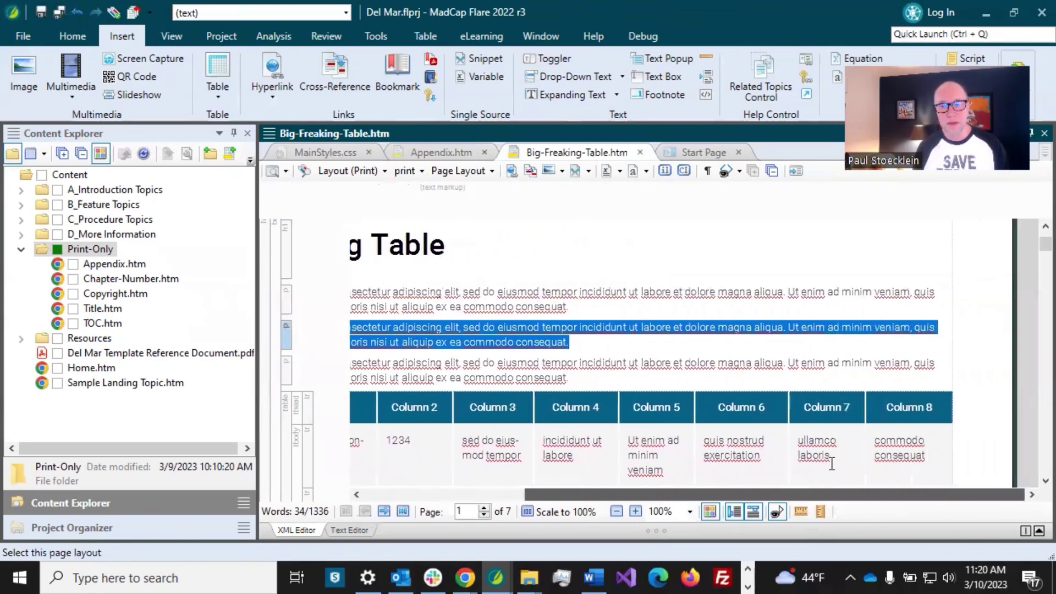
{"action": "scroll", "coordinate": [835, 464], "scroll_direction": "left", "scroll_amount": 5}
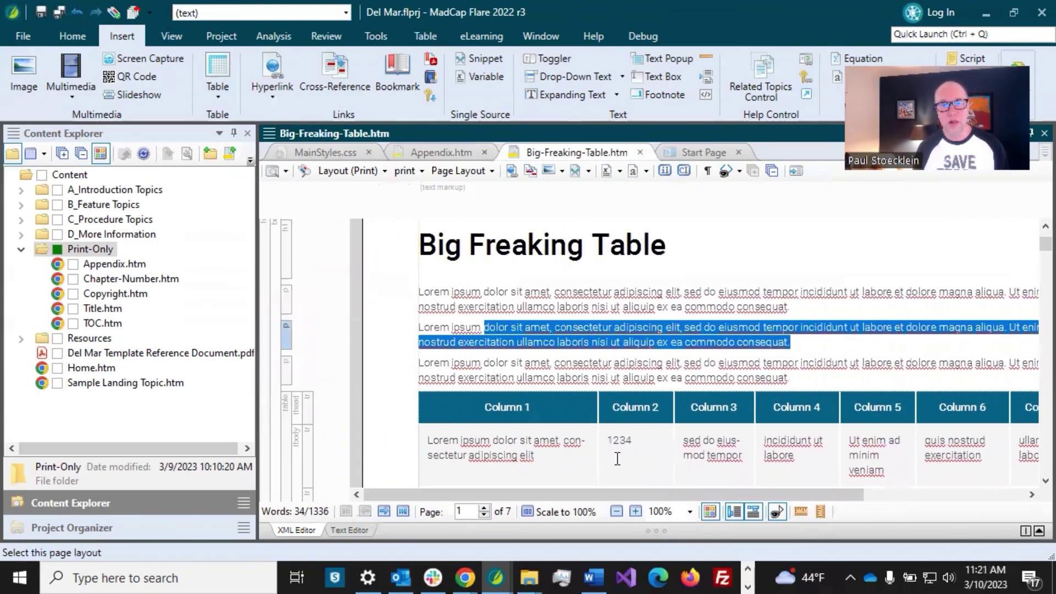
Preview the topic with the Appendix.flpgl Normal layout, reflowing it to 11 pages
{"action": "left_click", "coordinate": [490, 171]}
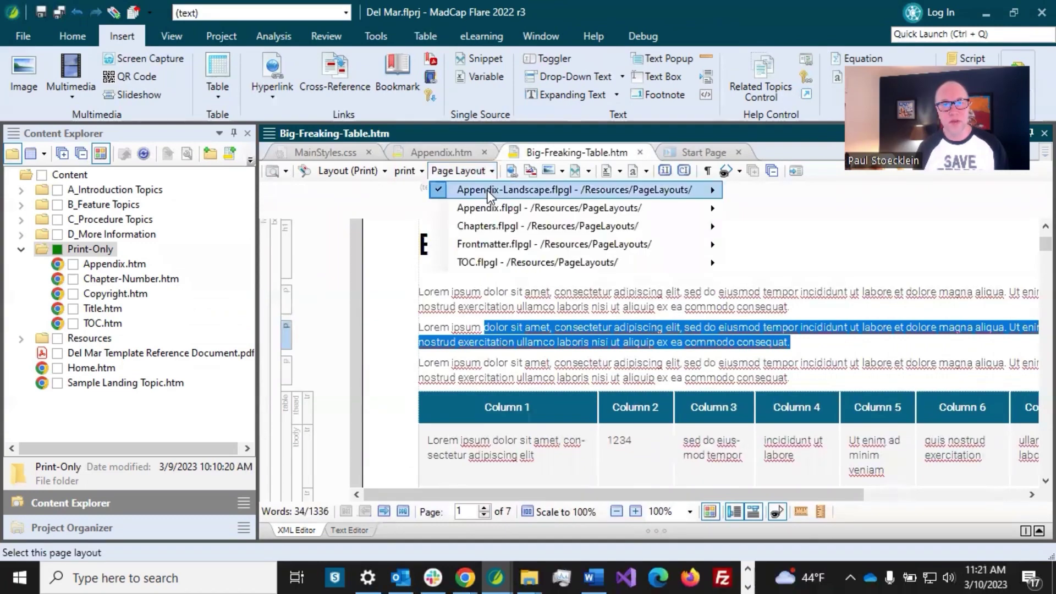
{"action": "mouse_move", "coordinate": [492, 208]}
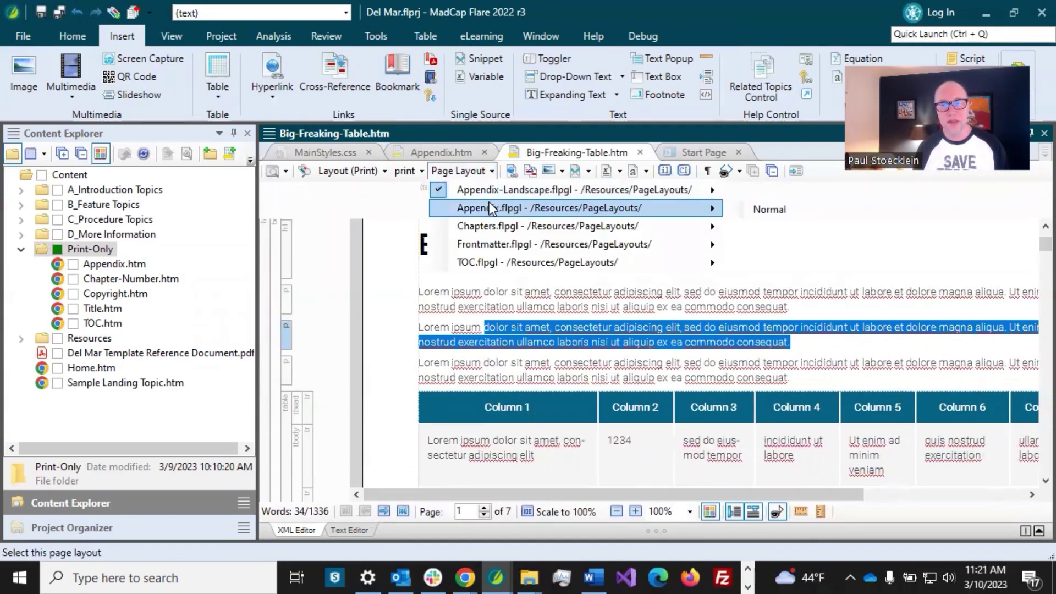
{"action": "left_click", "coordinate": [740, 207]}
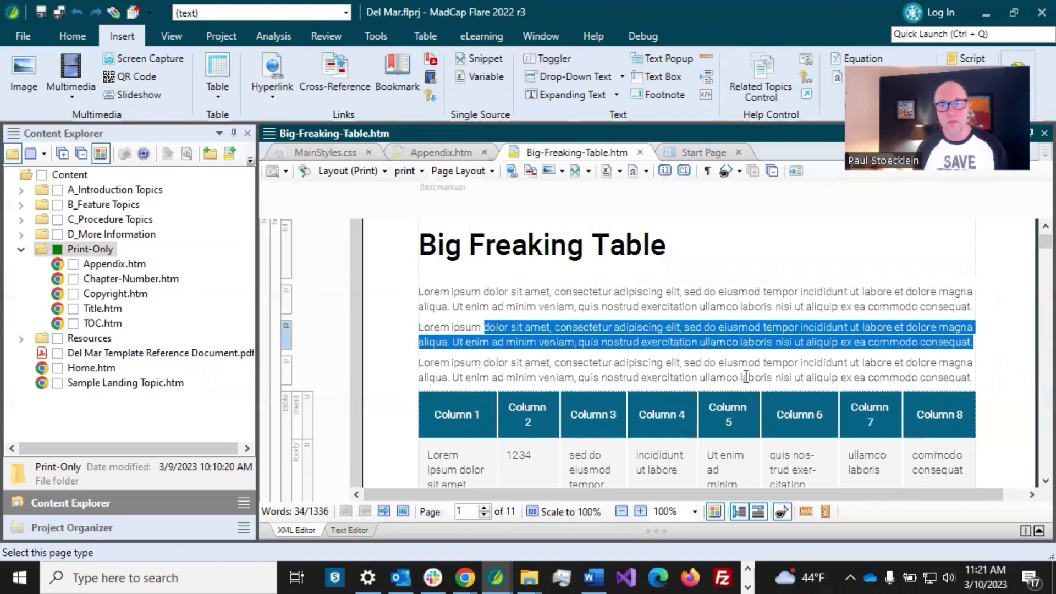
{"action": "left_click", "coordinate": [529, 248]}
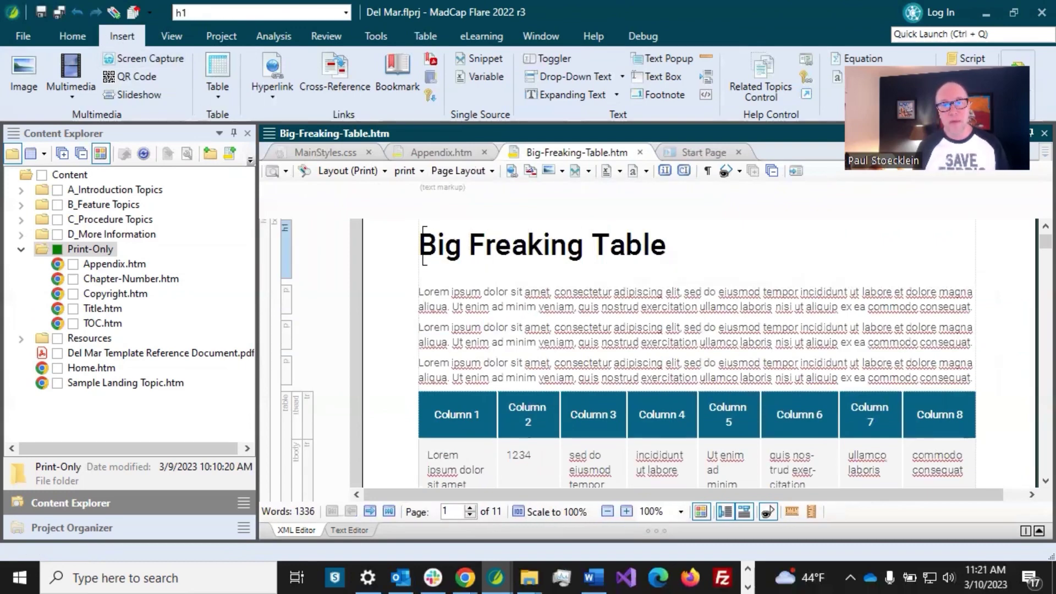
{"action": "left_click", "coordinate": [421, 245]}
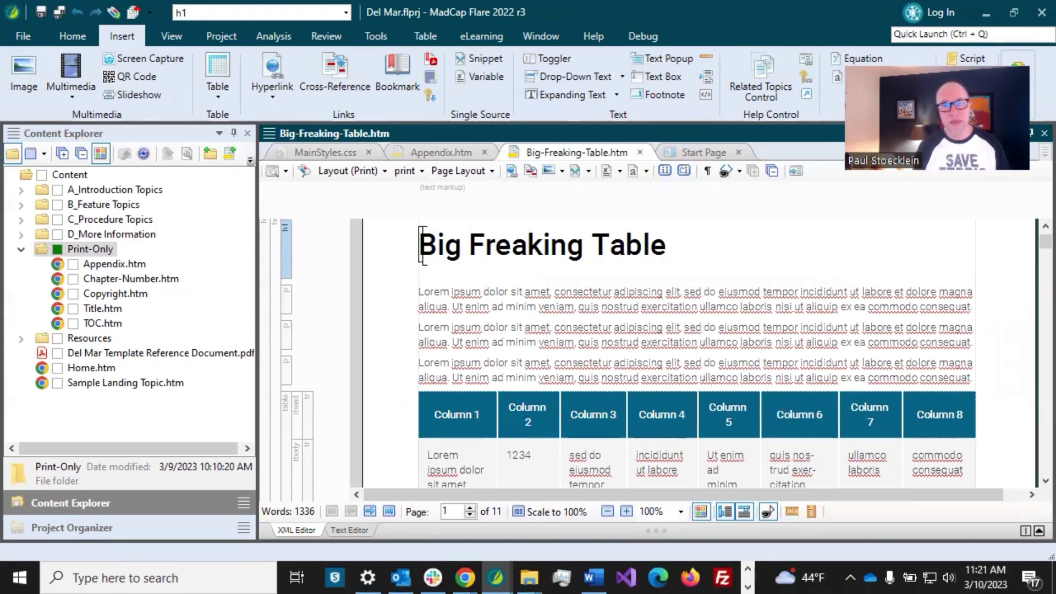
{"action": "left_click_drag", "start_coordinate": [422, 245], "coordinate": [972, 379]}
{"action": "left_click", "coordinate": [624, 358]}
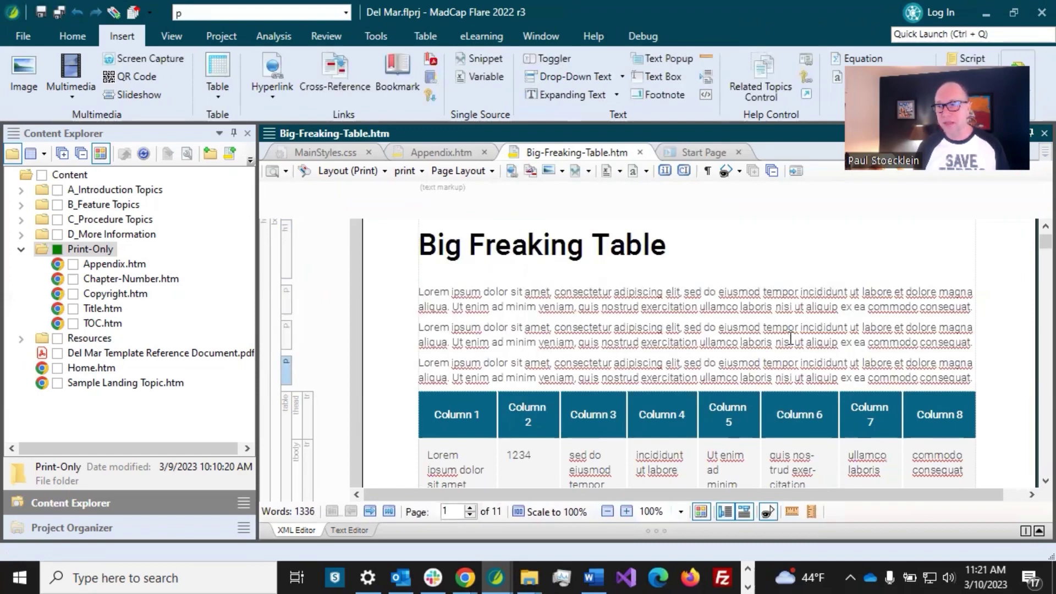
{"action": "scroll", "coordinate": [790, 338], "scroll_direction": "up", "scroll_amount": 3}
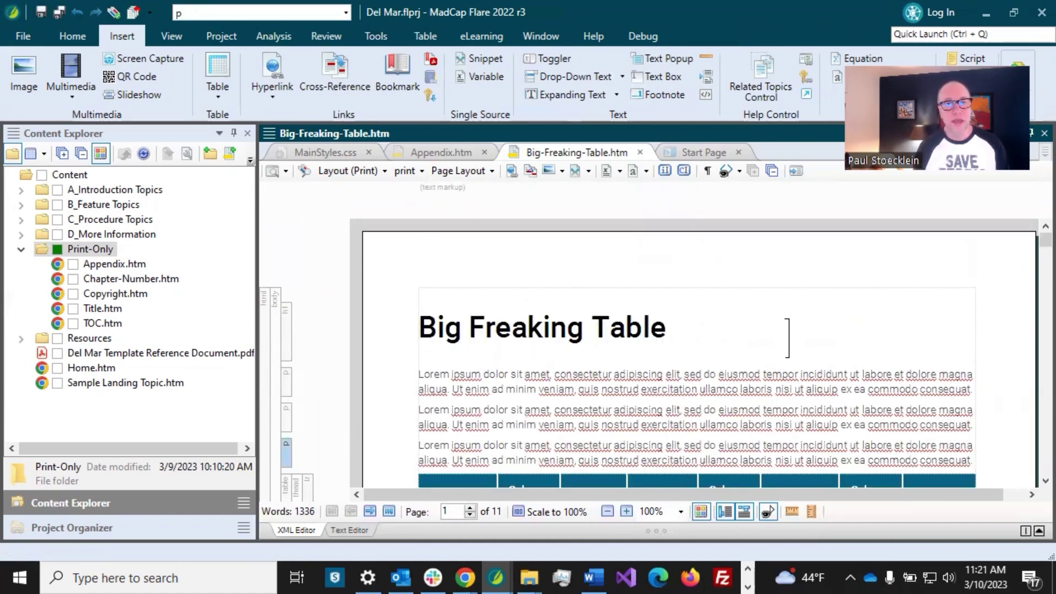
{"action": "left_click", "coordinate": [486, 329]}
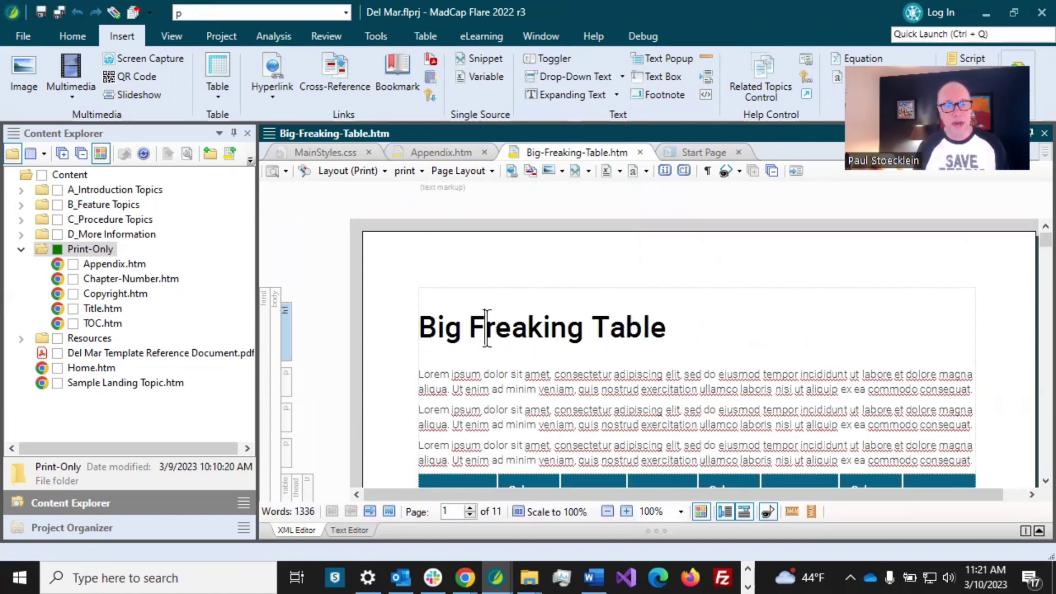
{"action": "left_click", "coordinate": [439, 152]}
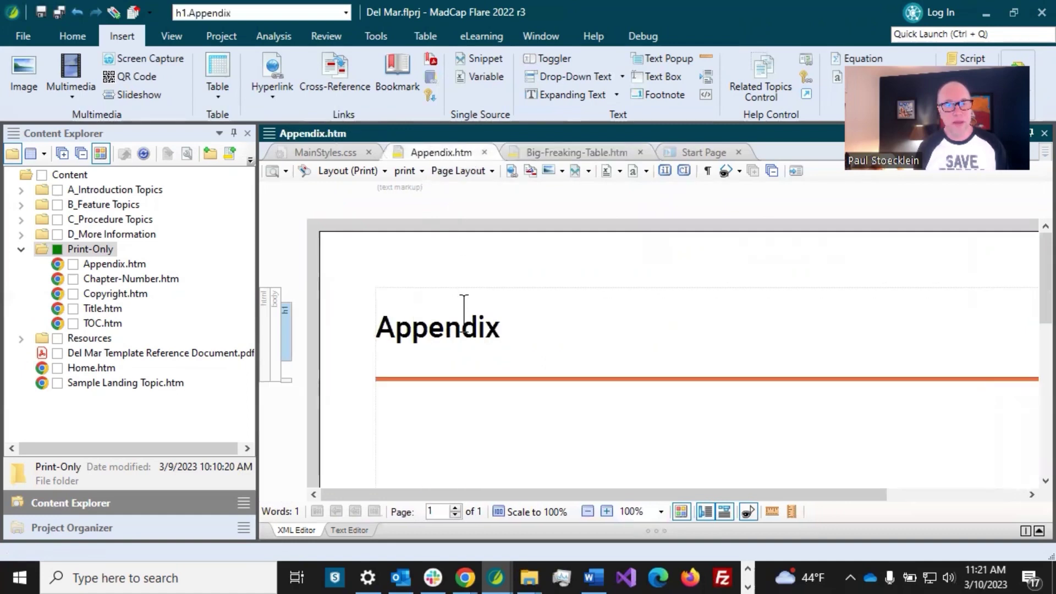
{"action": "left_click", "coordinate": [472, 338]}
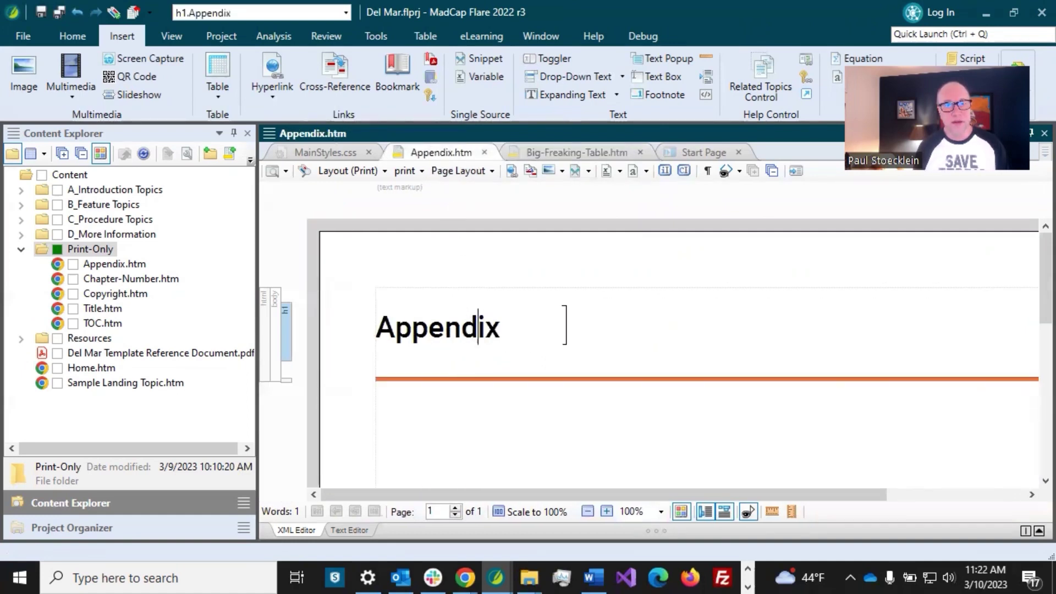